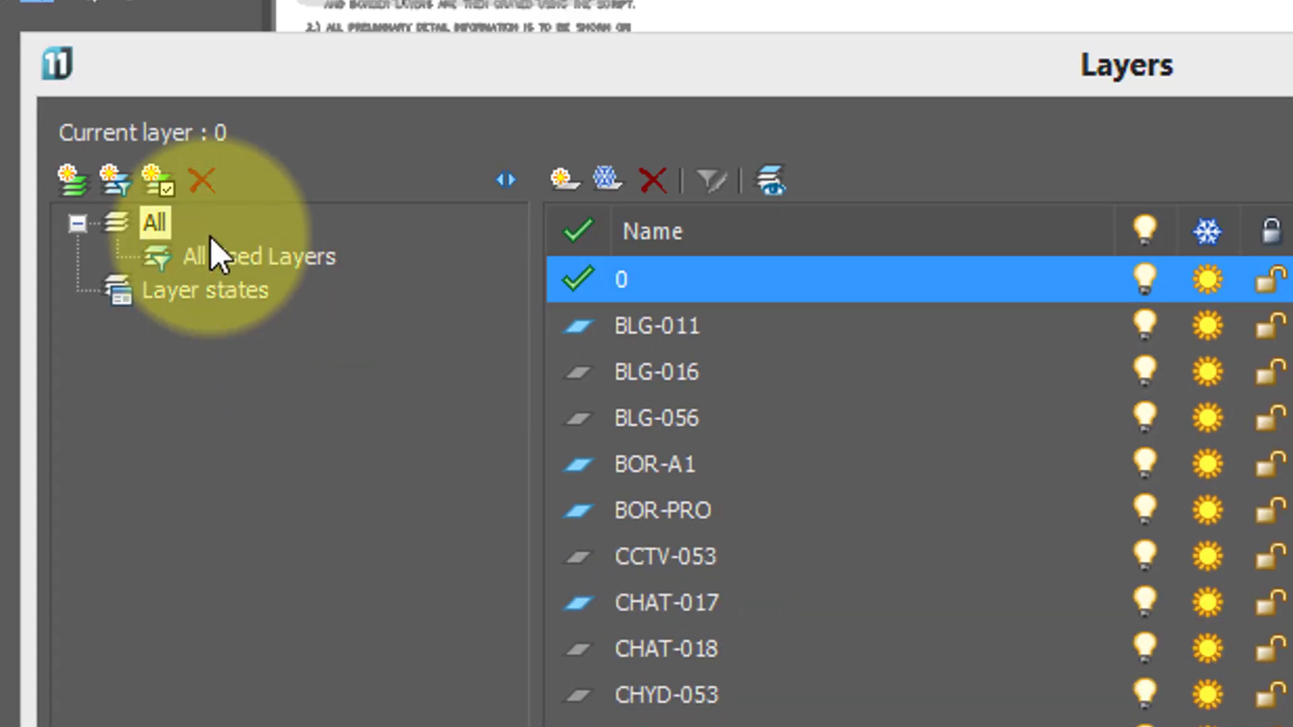
Apply the All Used Layers filter, listing 72 of the drawing's 127 layers.
{"action": "left_click", "coordinate": [248, 255]}
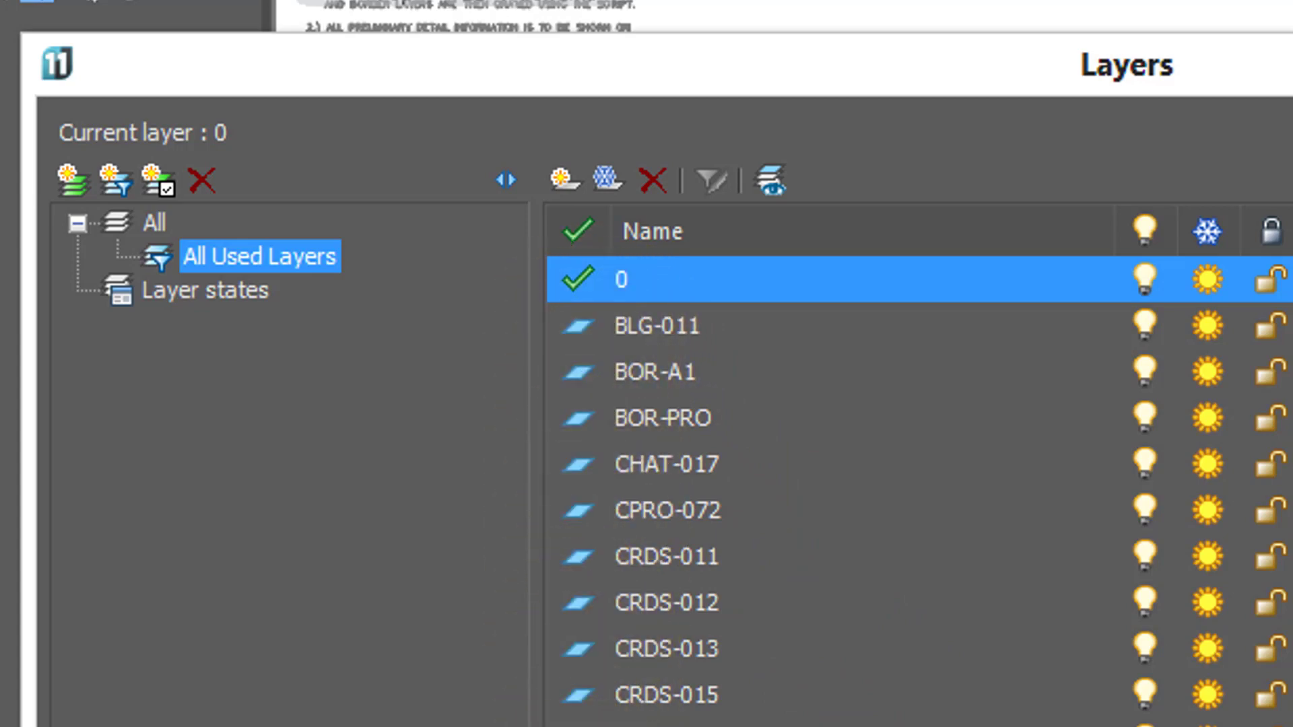
{"action": "scroll", "coordinate": [916, 492], "scroll_direction": "down", "scroll_amount": 20}
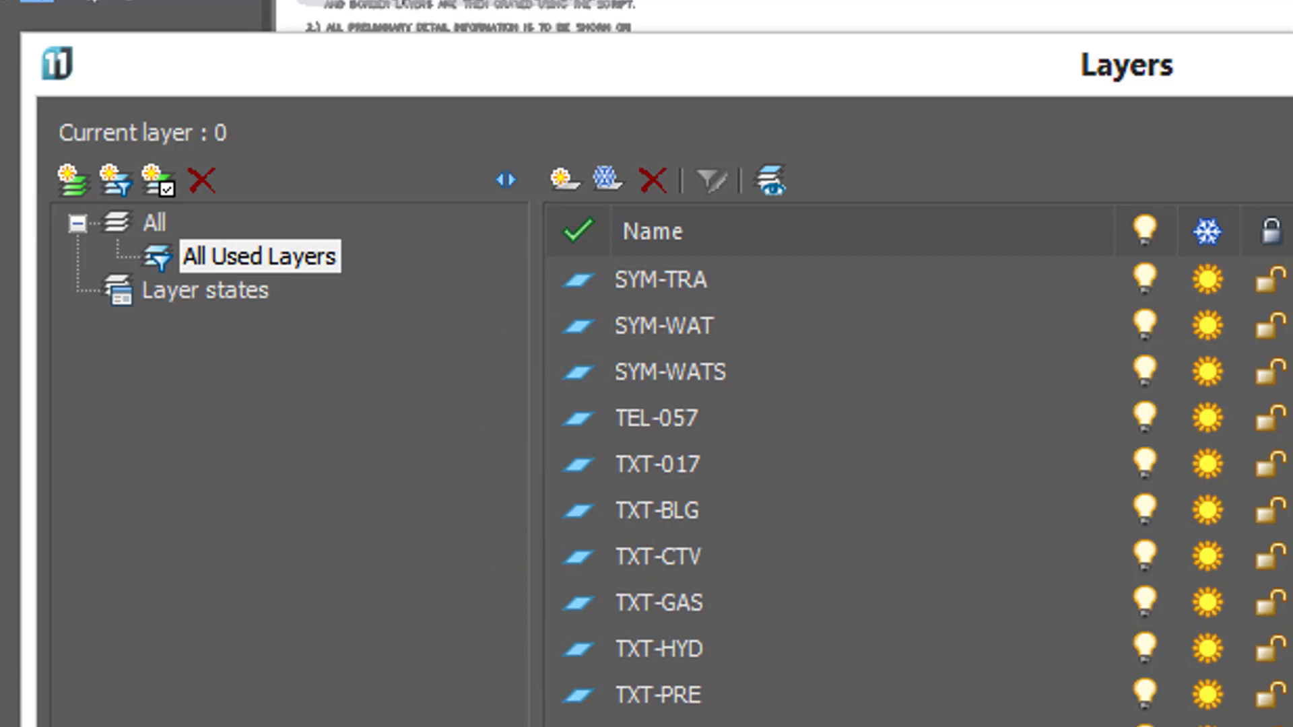
{"action": "scroll", "coordinate": [916, 492], "scroll_direction": "up", "scroll_amount": 20}
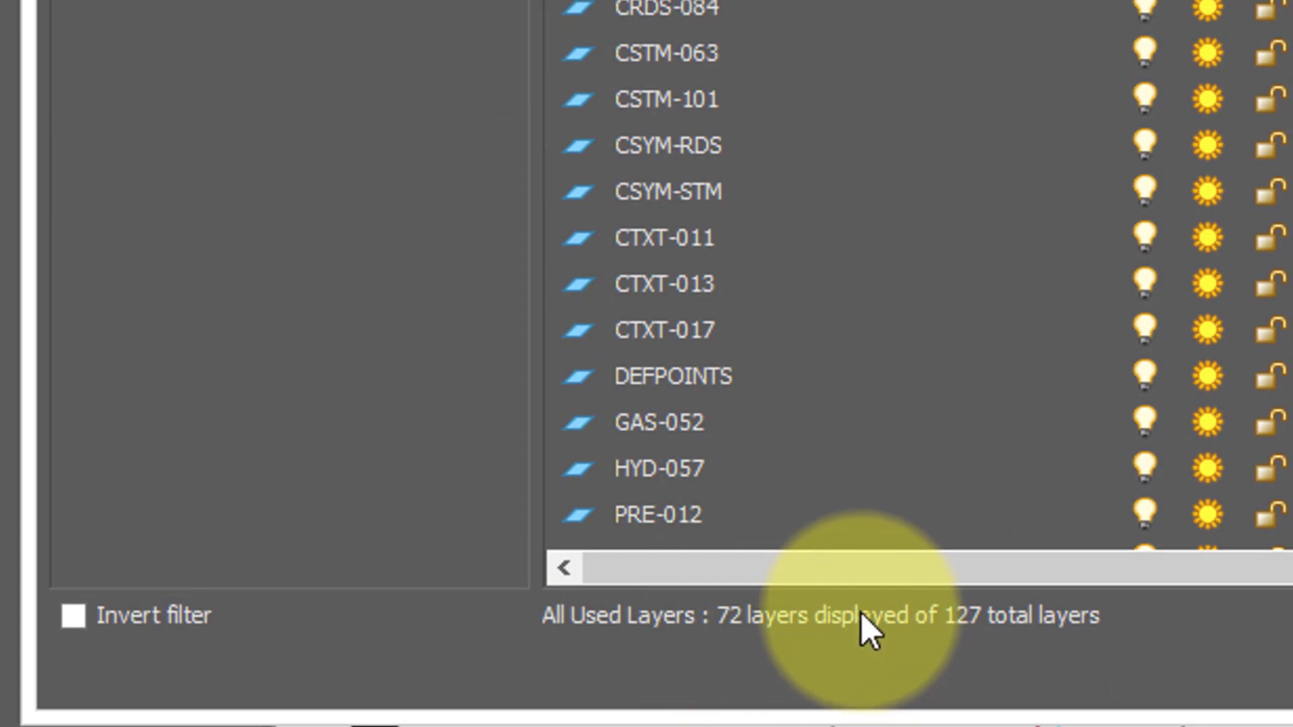
Invert the used-layers filter to list the 55 unused layers.
{"action": "left_click", "coordinate": [73, 615]}
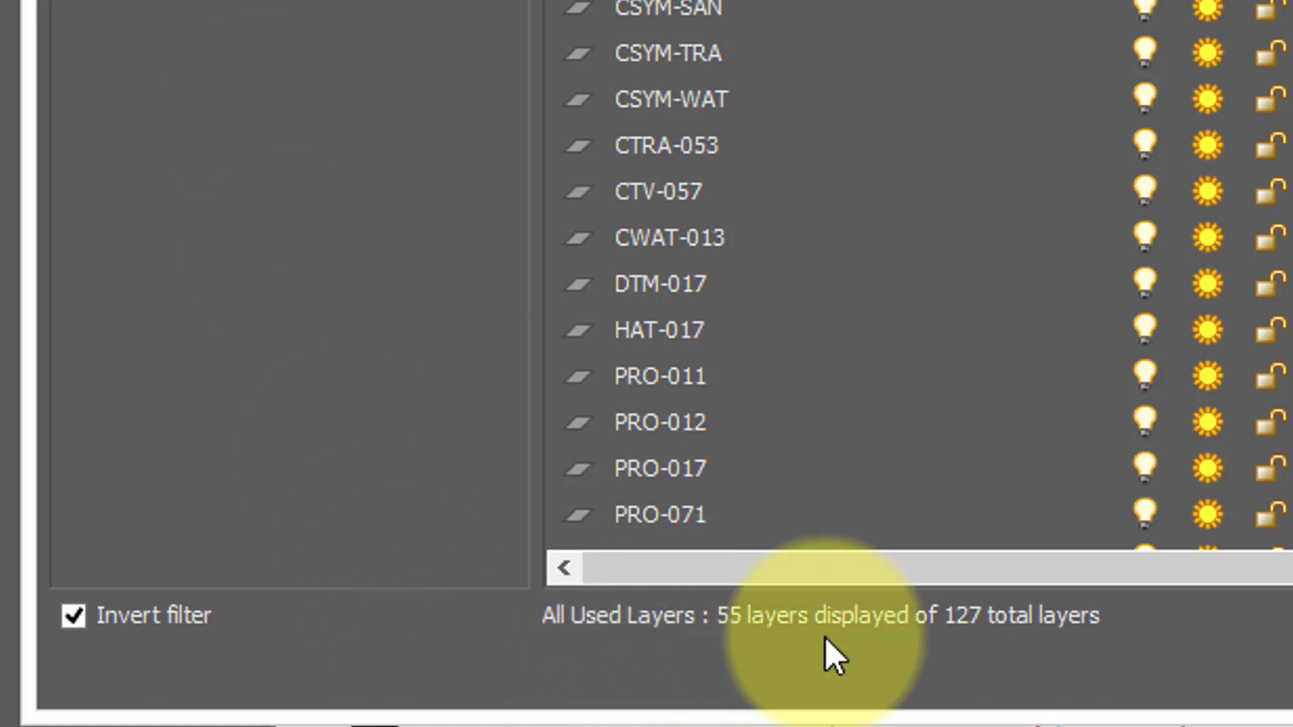
{"action": "scroll", "coordinate": [917, 363], "scroll_direction": "down", "scroll_amount": 6}
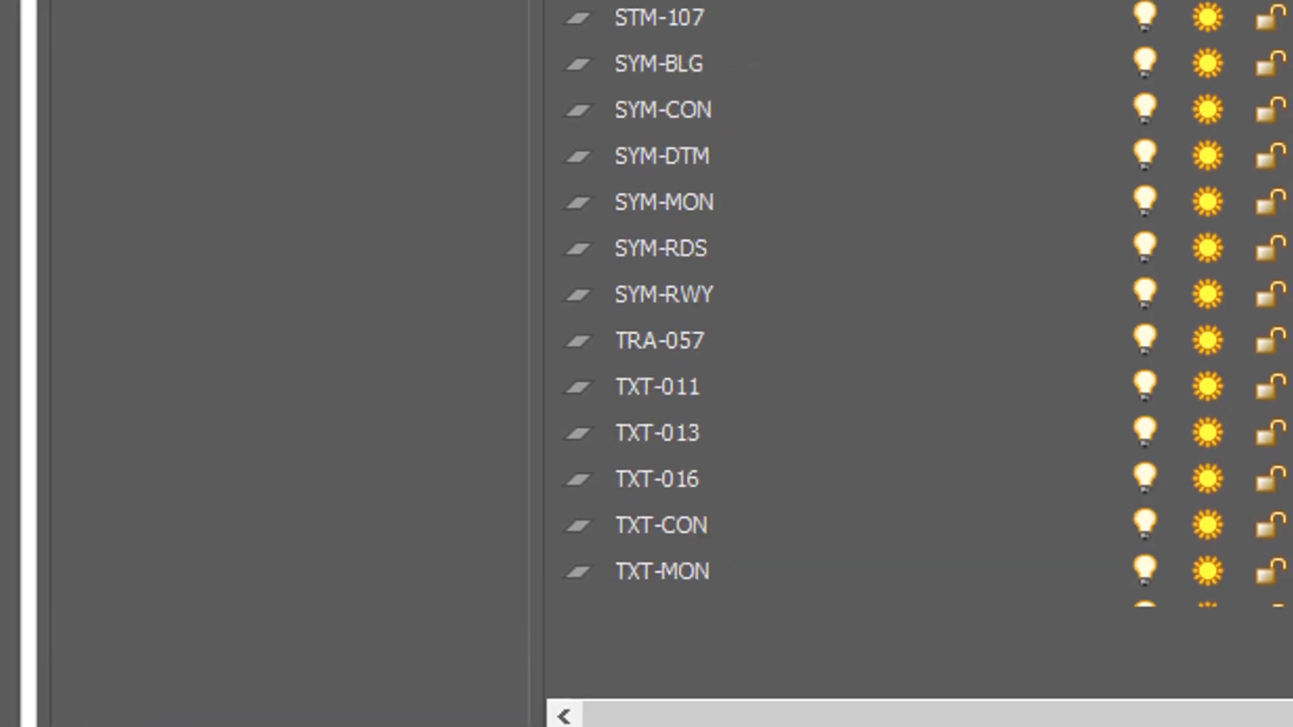
{"action": "scroll", "coordinate": [916, 364], "scroll_direction": "up", "scroll_amount": 8}
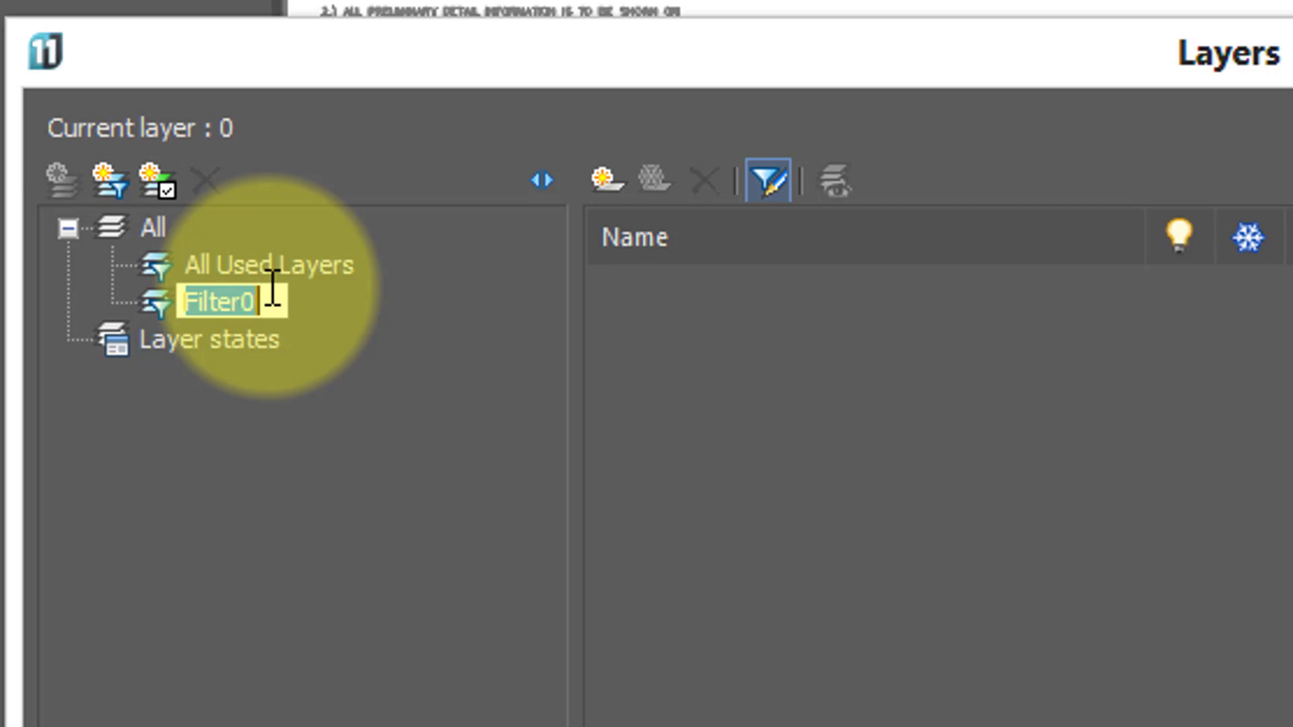
Name the new property filter PRO and give it a Name rule of pro*.
{"action": "type", "text": "PRO"}
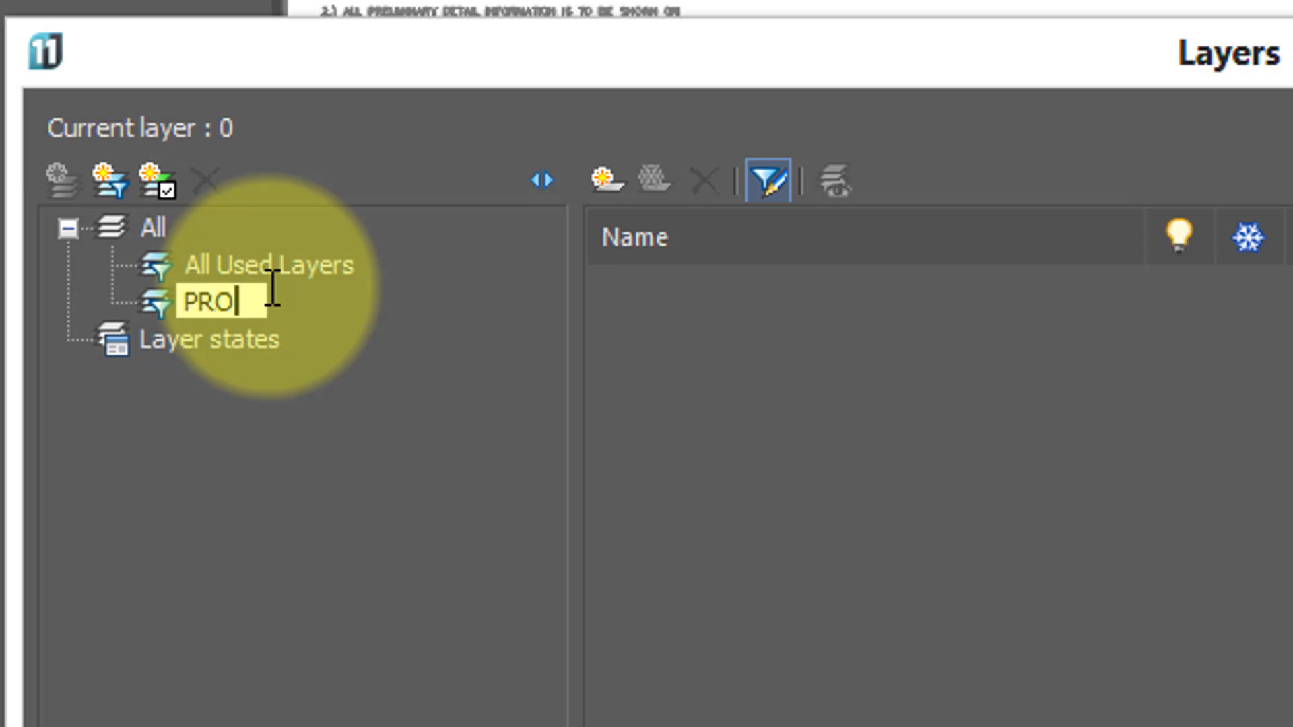
{"action": "key", "text": "Return"}
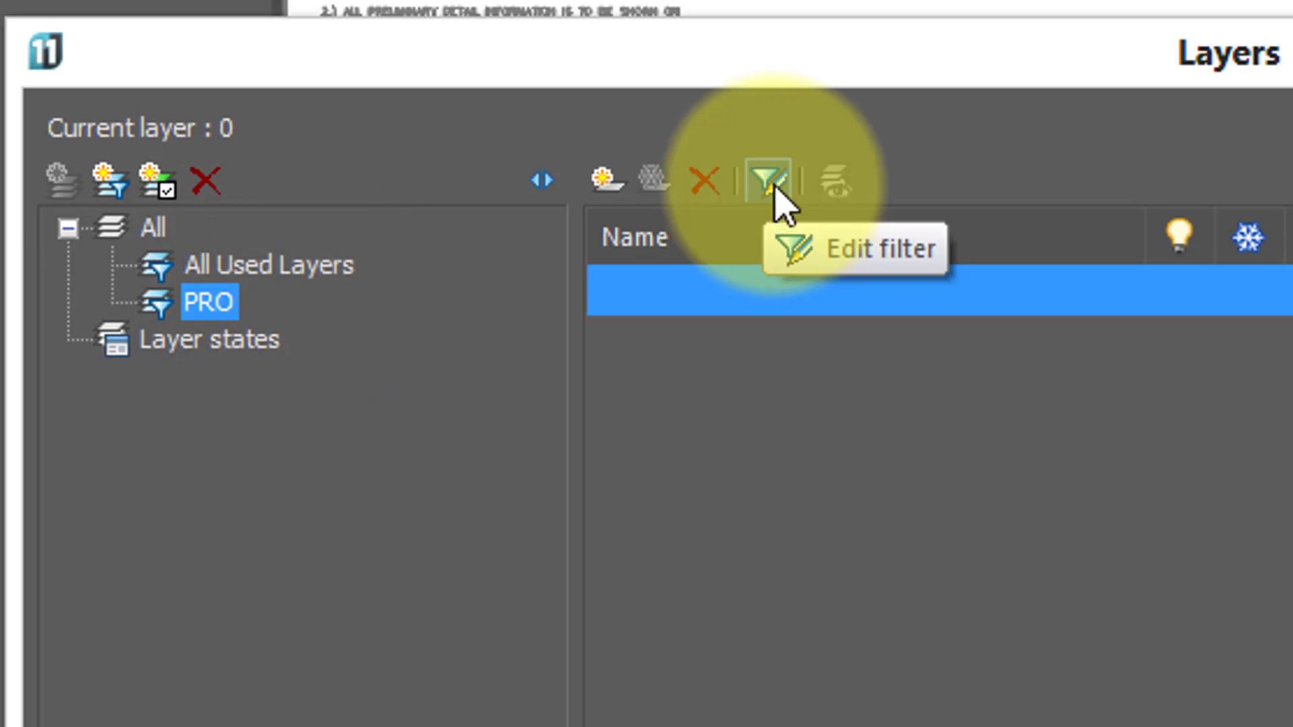
{"action": "left_click", "coordinate": [773, 175]}
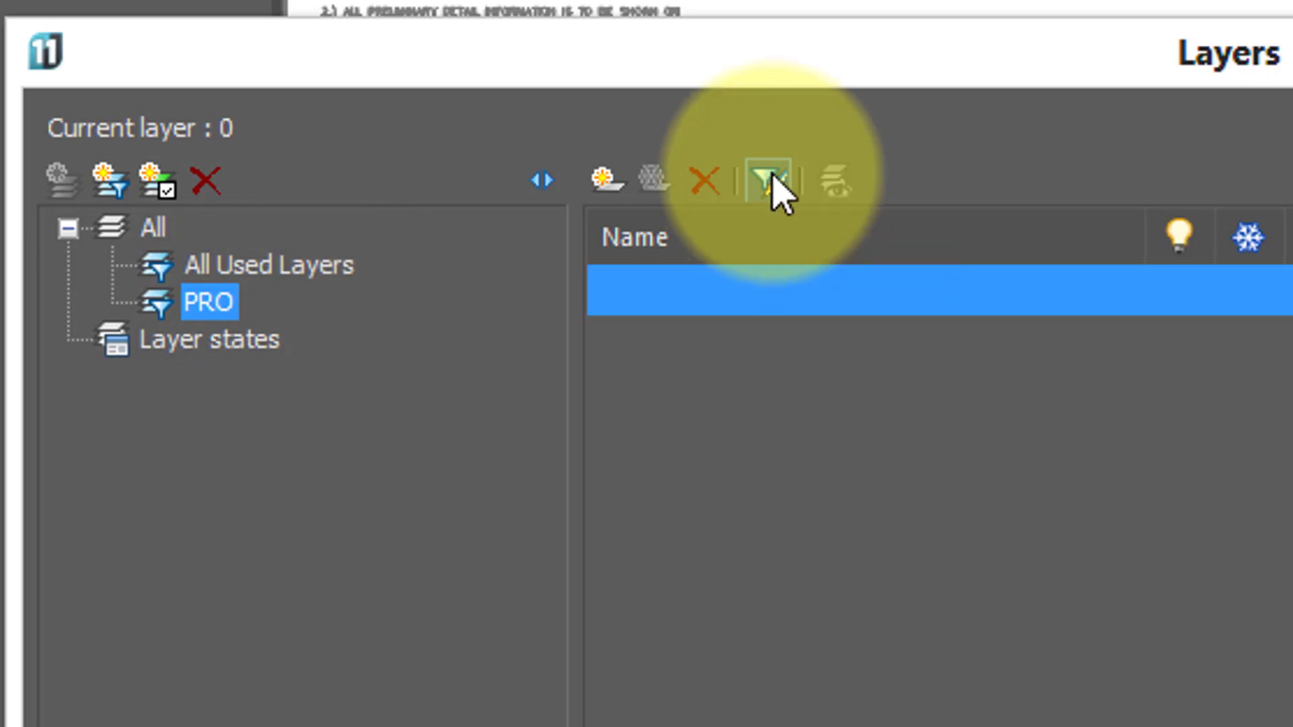
{"action": "right_click", "coordinate": [710, 311]}
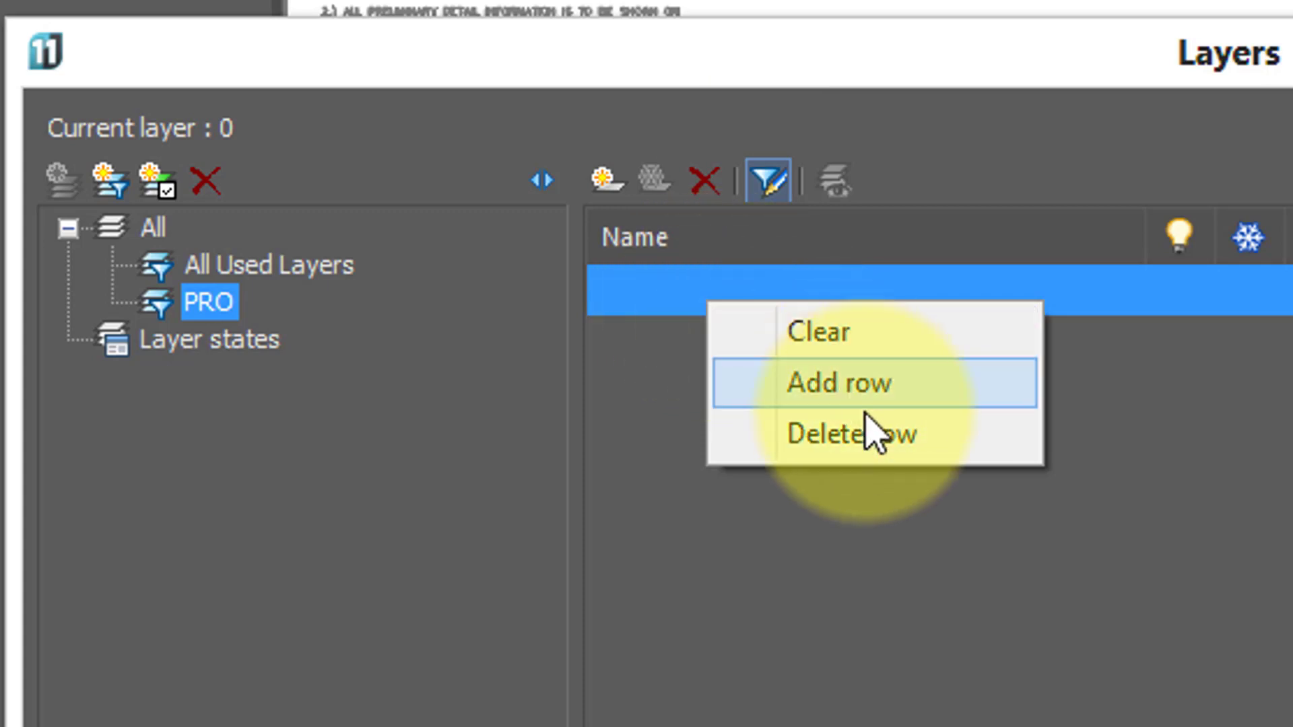
{"action": "left_click", "coordinate": [869, 384]}
{"action": "left_click", "coordinate": [800, 291]}
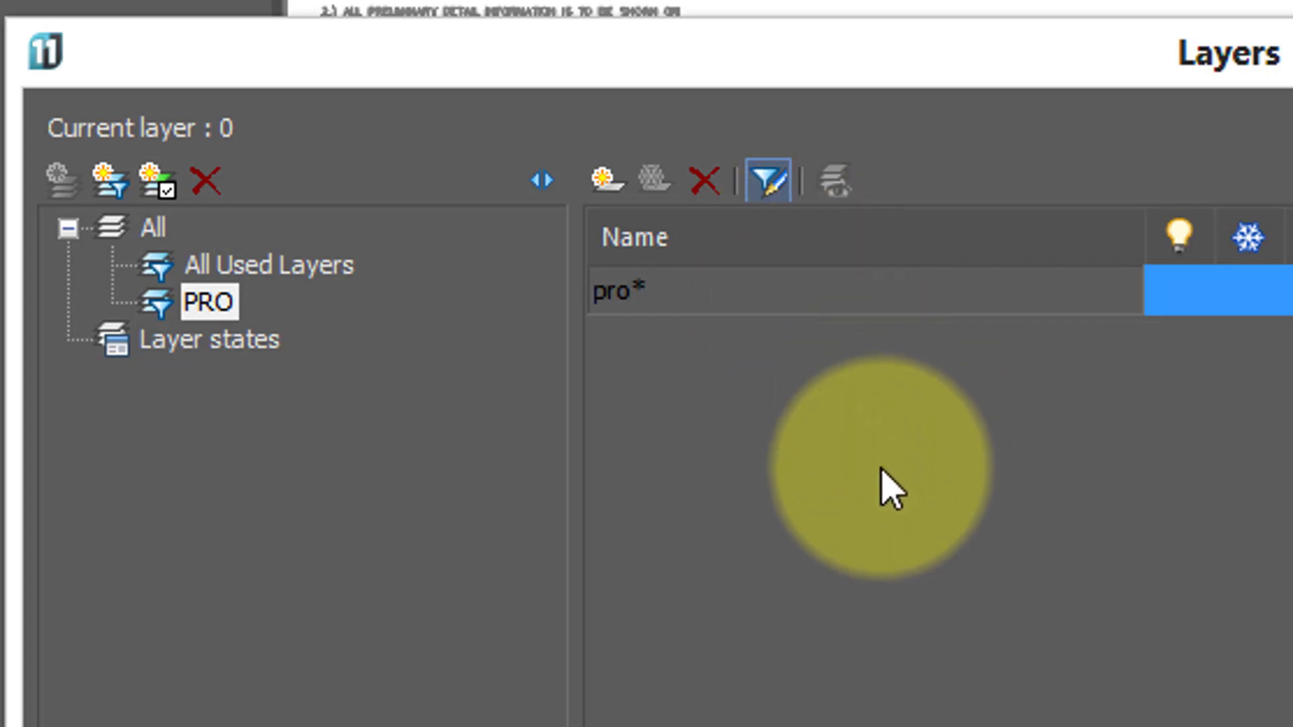
{"action": "key", "text": "Return"}
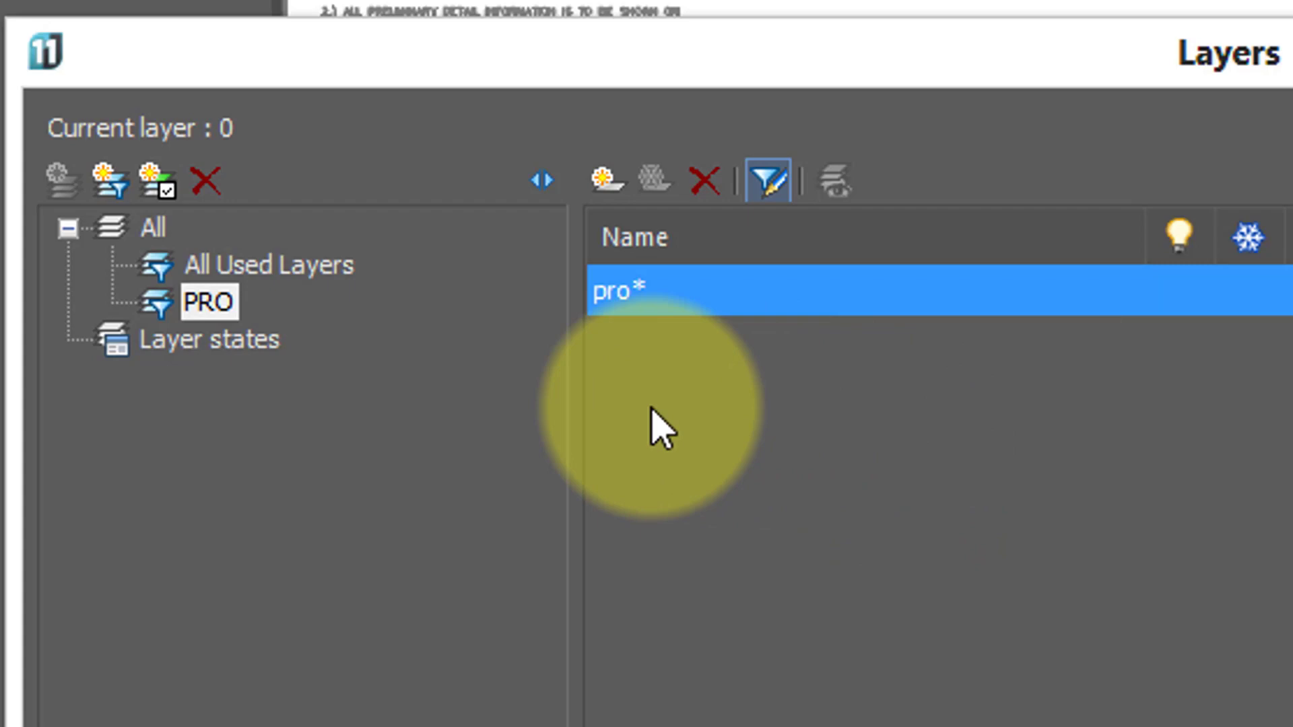
Check PRO shows 9 layers, invert it to the other 118, then list All 127.
{"action": "left_click", "coordinate": [769, 178]}
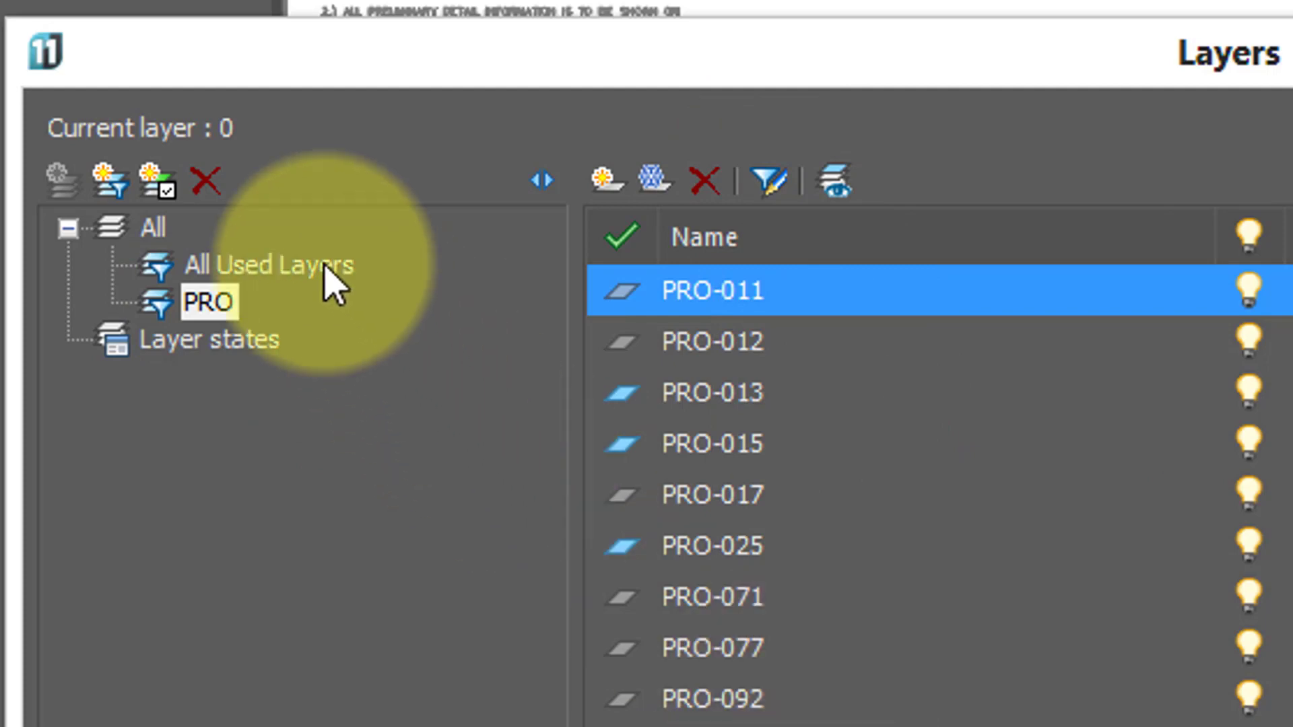
{"action": "left_click", "coordinate": [335, 283]}
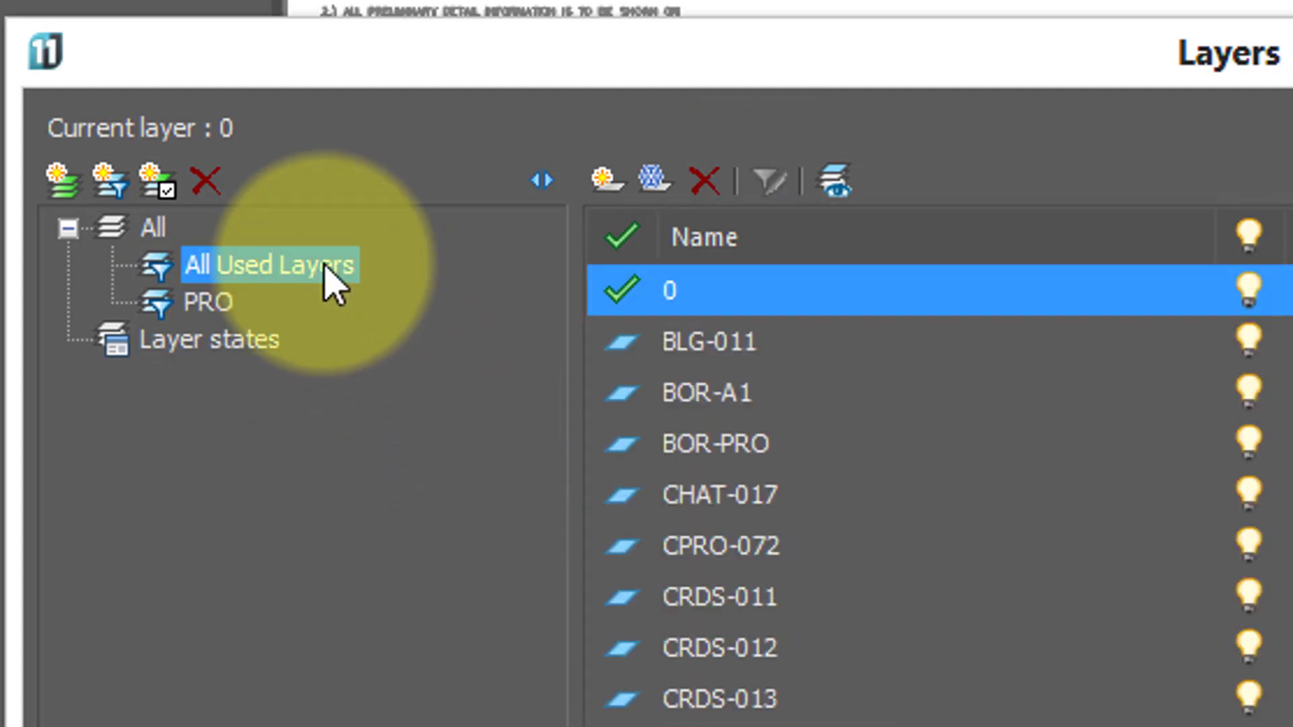
{"action": "left_click", "coordinate": [205, 301]}
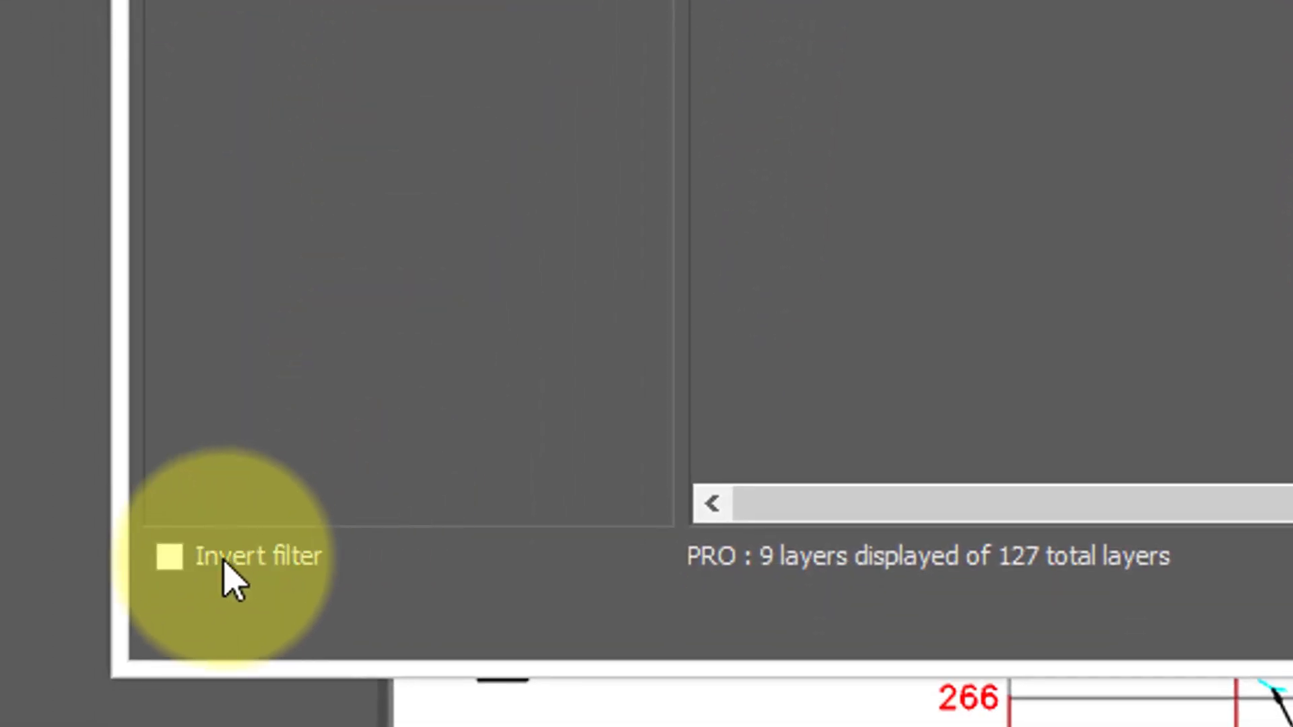
{"action": "left_click", "coordinate": [176, 561]}
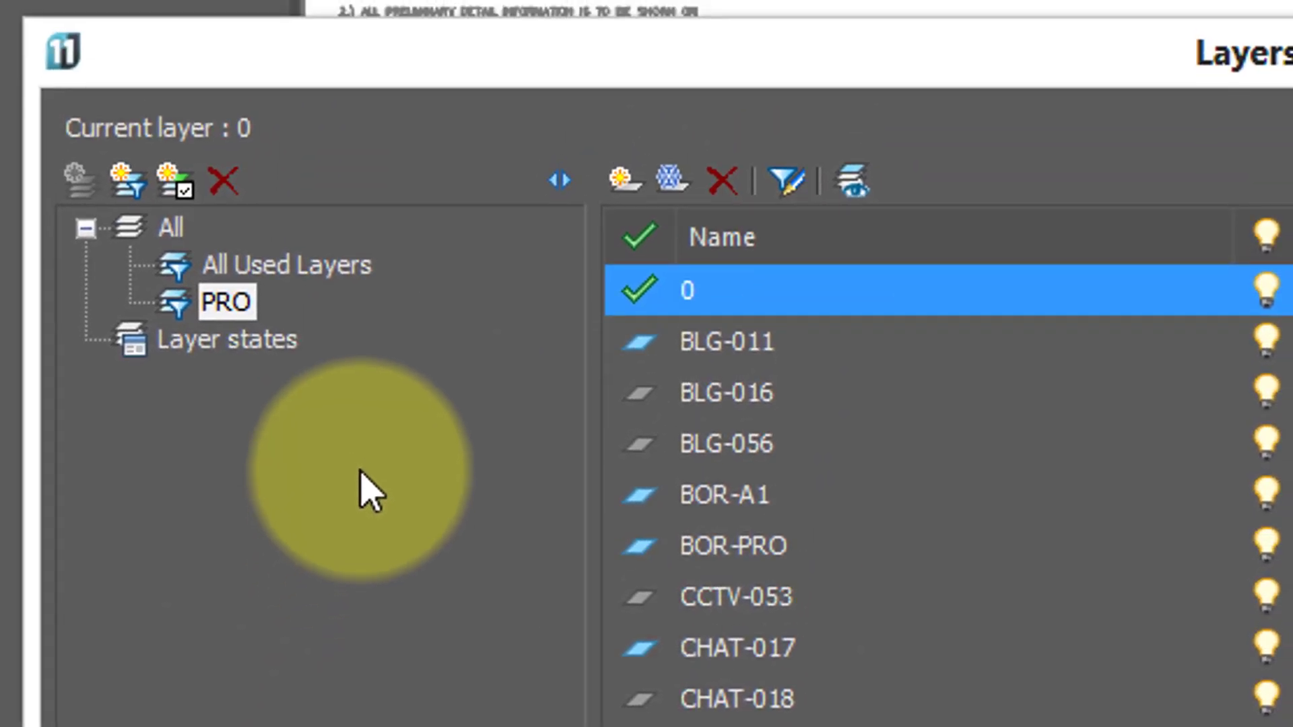
{"action": "left_click", "coordinate": [127, 180]}
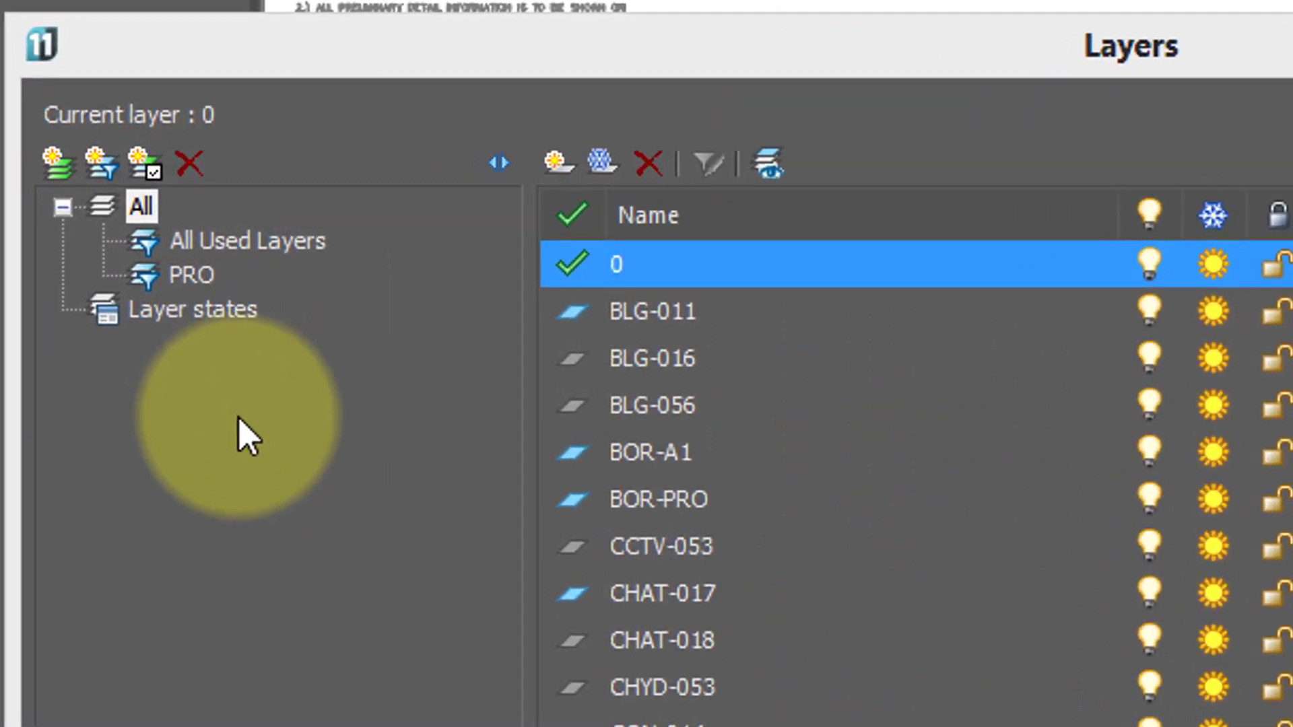
Under Layer states, add a state named 'Default layer properties'.
{"action": "left_click", "coordinate": [161, 310]}
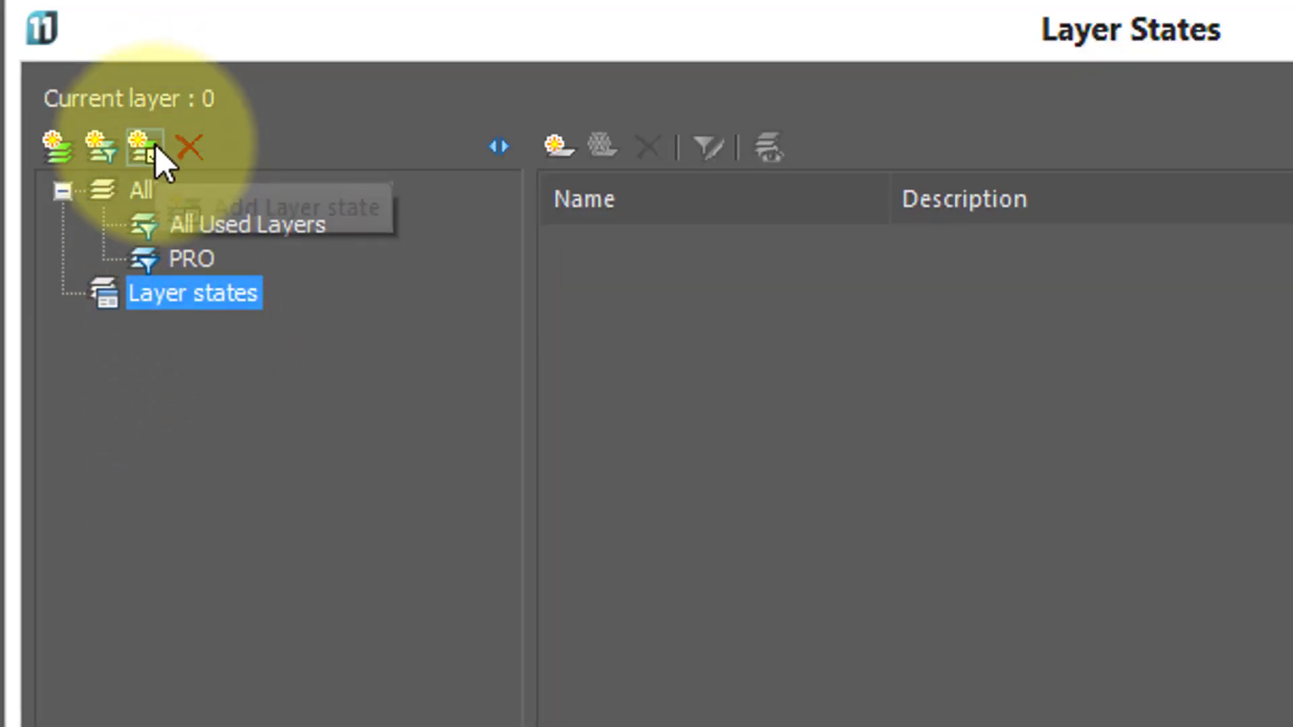
{"action": "left_click", "coordinate": [154, 138]}
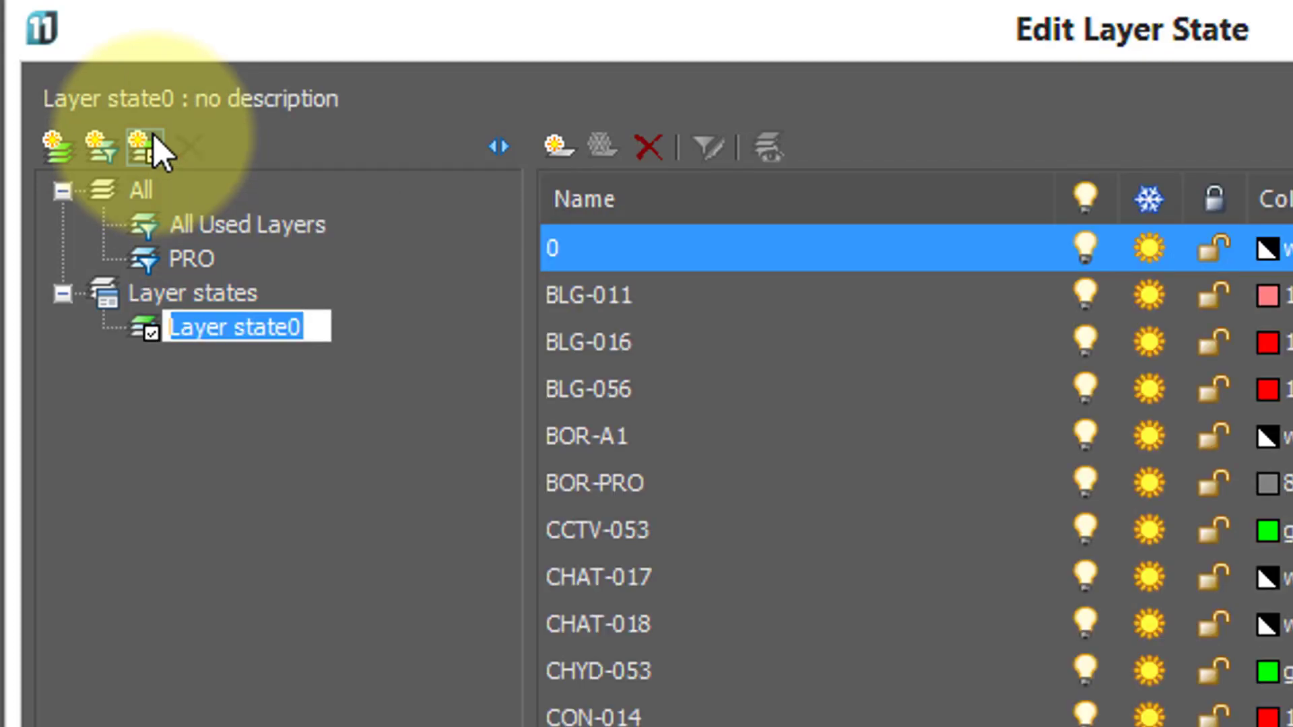
{"action": "type", "text": "Defau"}
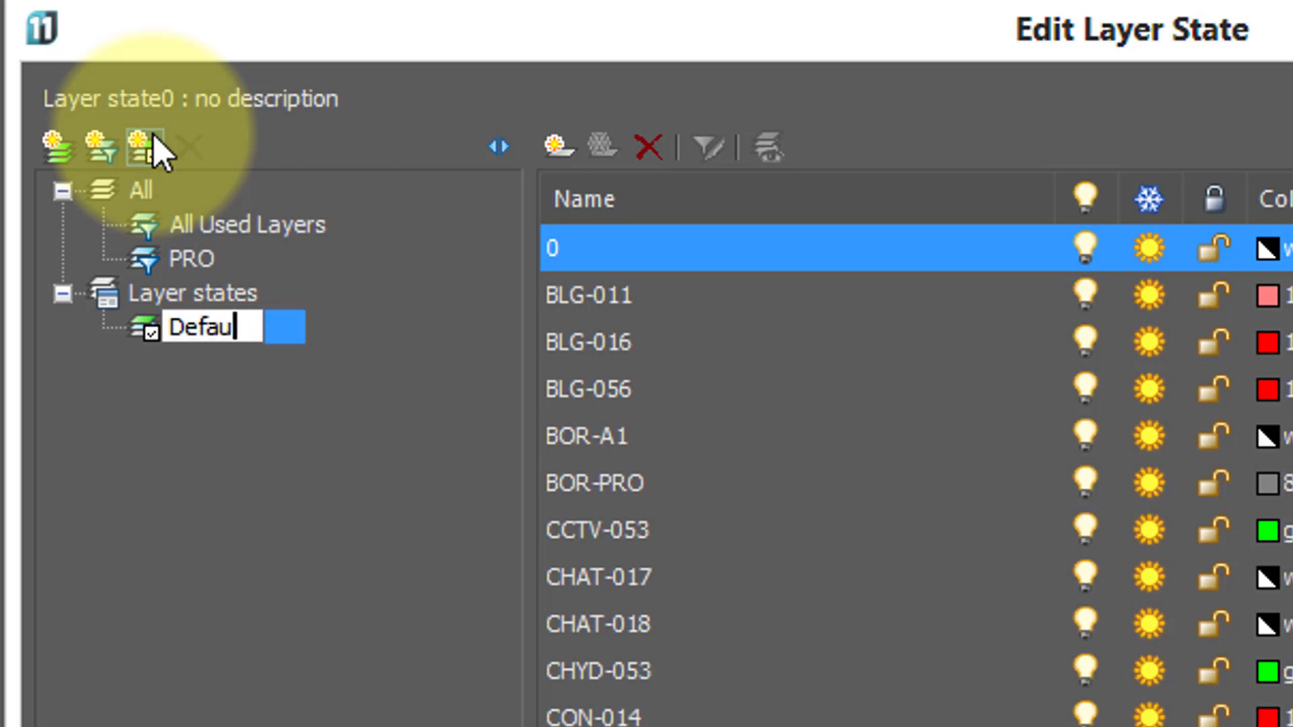
{"action": "type", "text": "lt layer properties"}
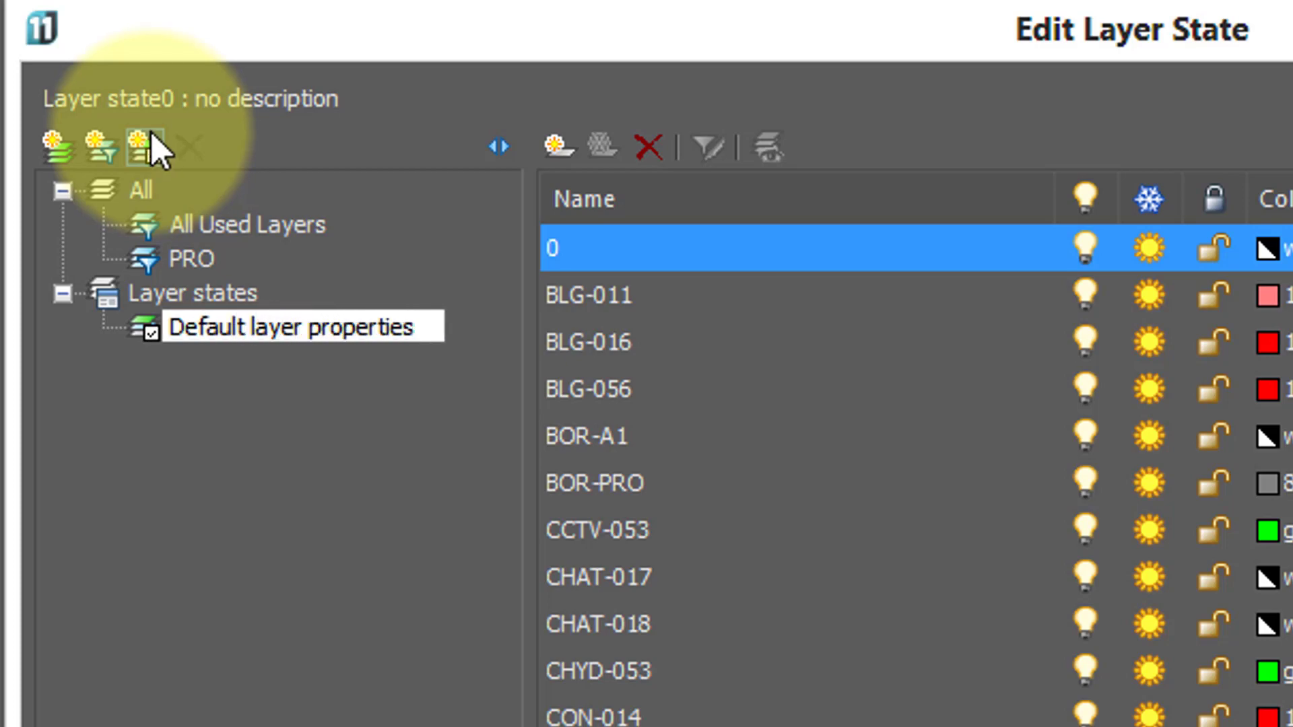
{"action": "key", "text": "Return"}
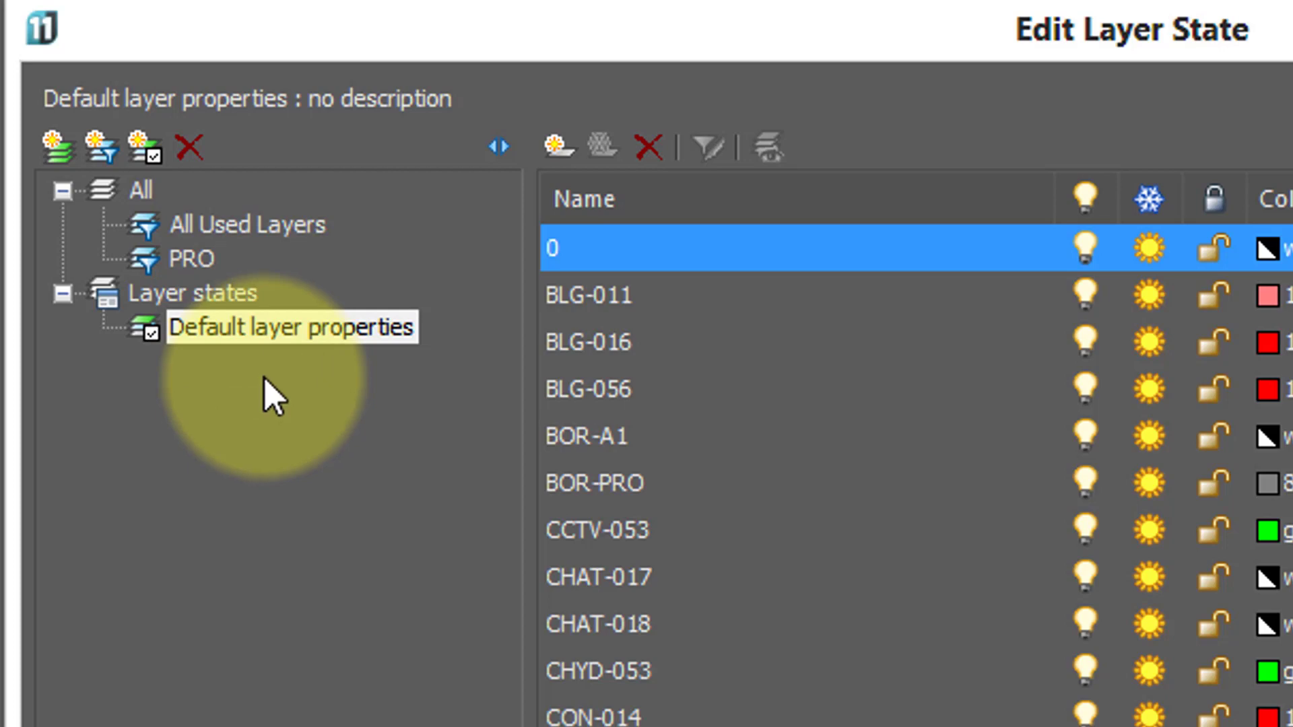
Add a second layer state named Monochrome.
{"action": "left_click", "coordinate": [138, 143]}
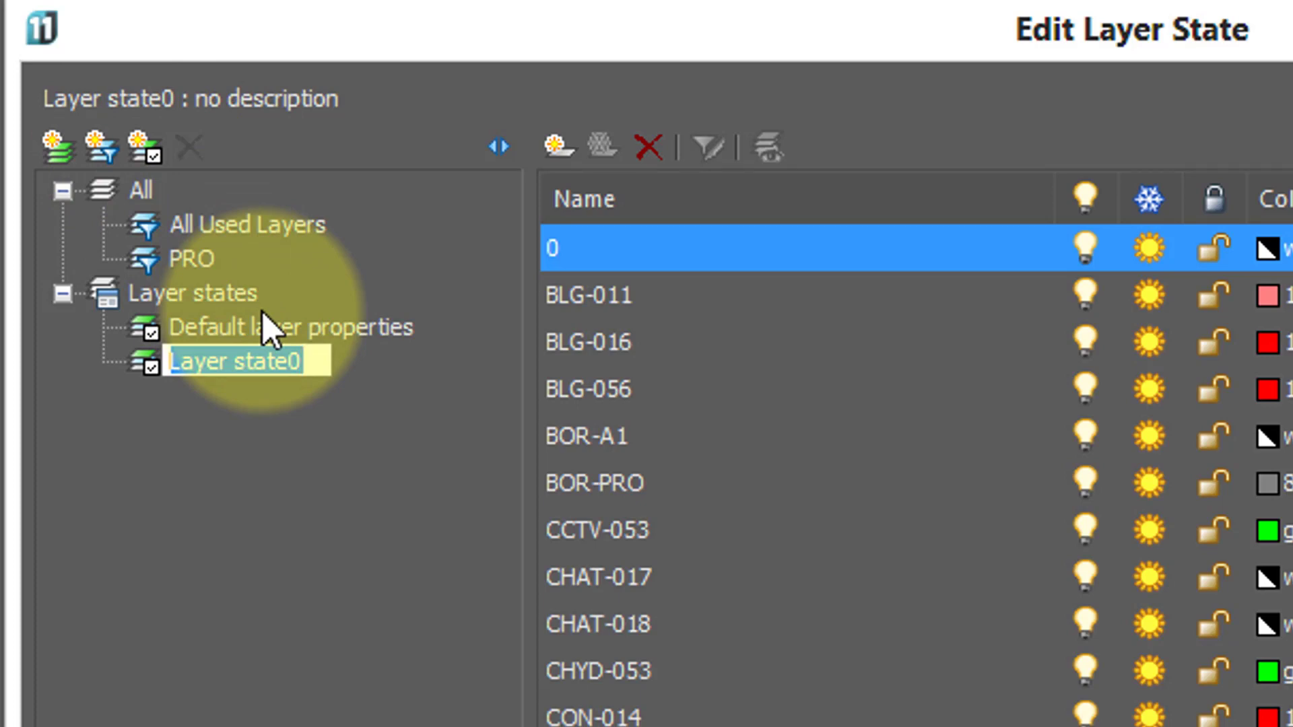
{"action": "type", "text": "M"}
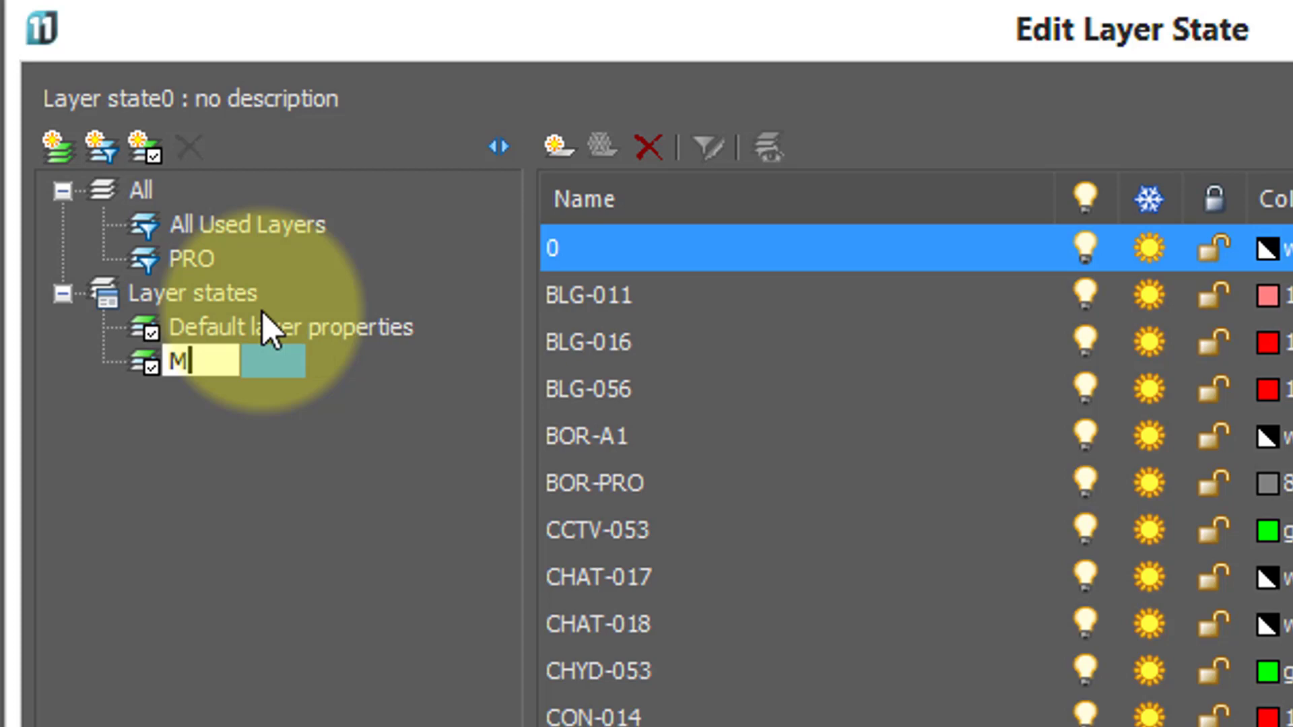
{"action": "type", "text": "onochrome"}
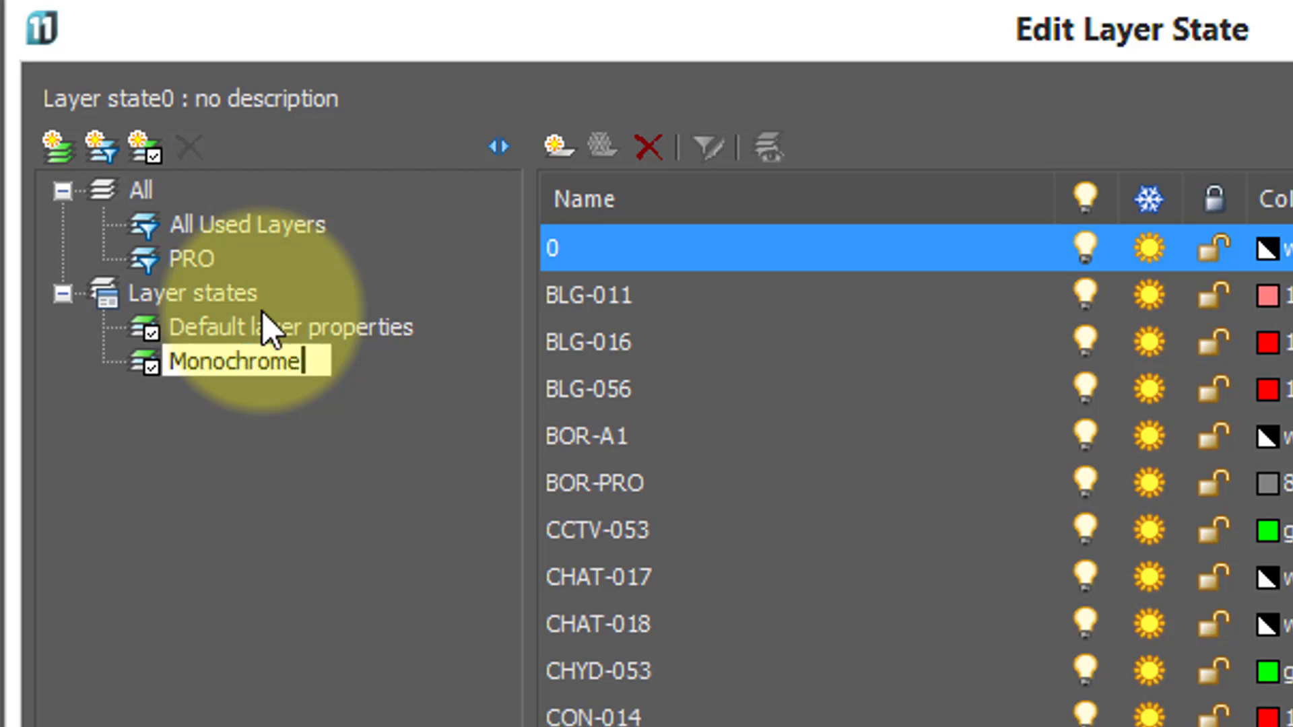
{"action": "key", "text": "Return"}
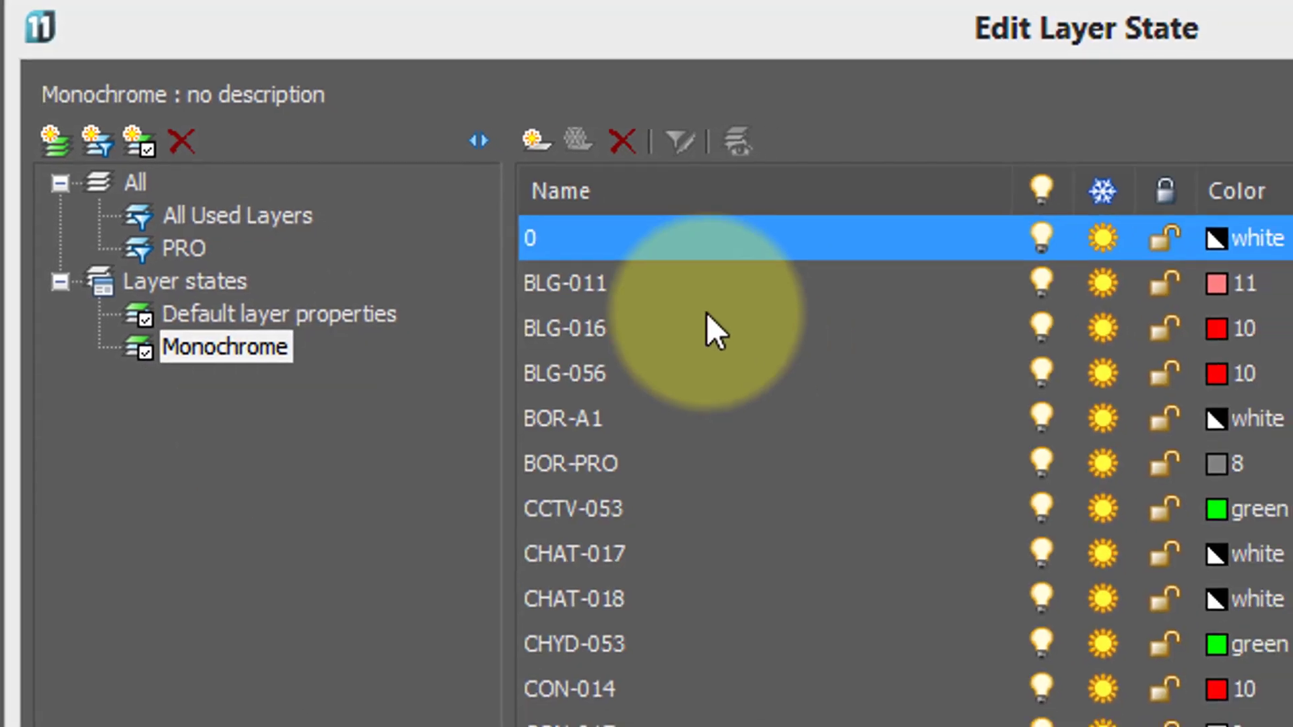
Select the layers in the Monochrome state and set their colour to white.
{"action": "left_click", "coordinate": [533, 258]}
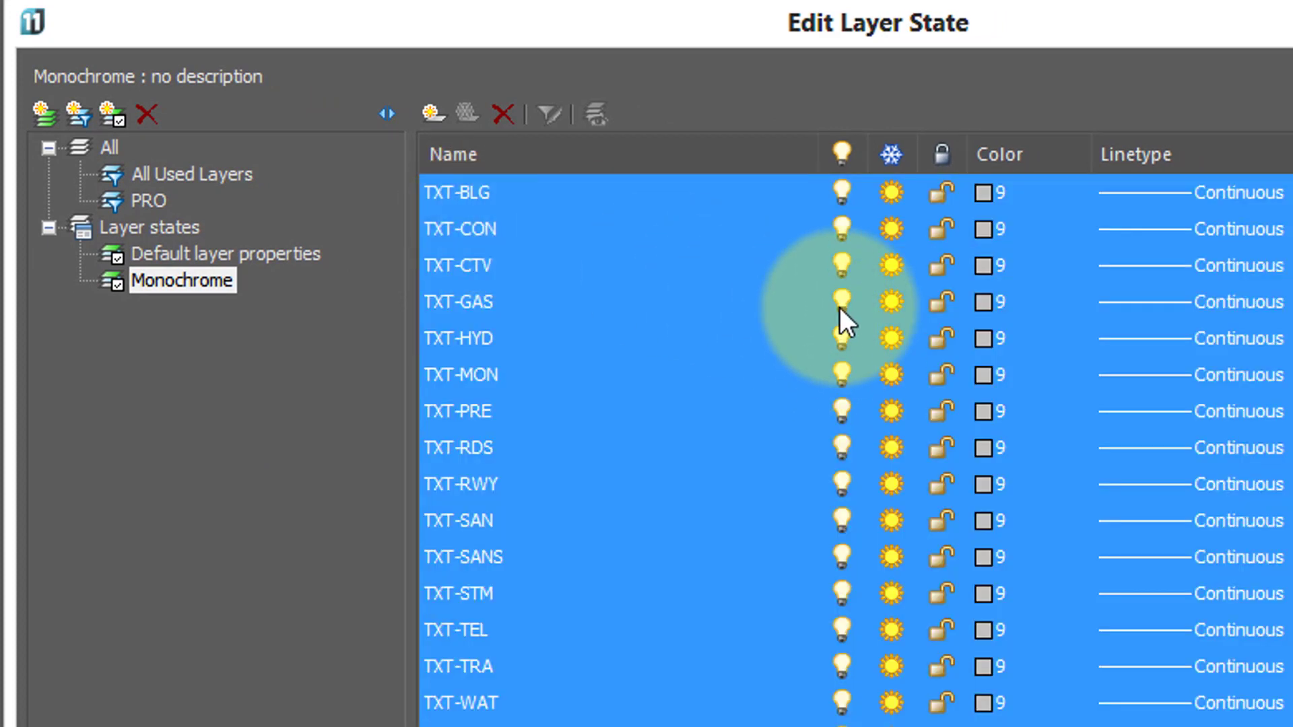
{"action": "left_click", "coordinate": [1014, 192]}
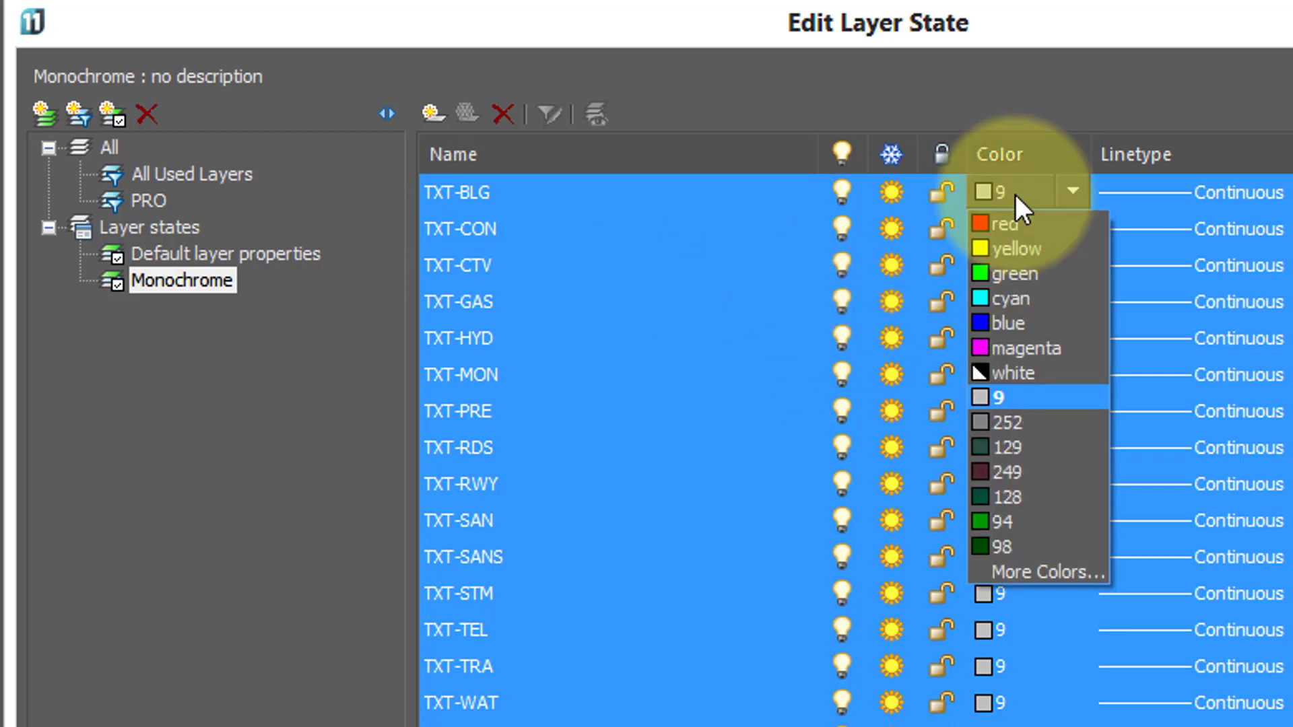
{"action": "left_click_drag", "start_coordinate": [1034, 193], "coordinate": [1029, 360]}
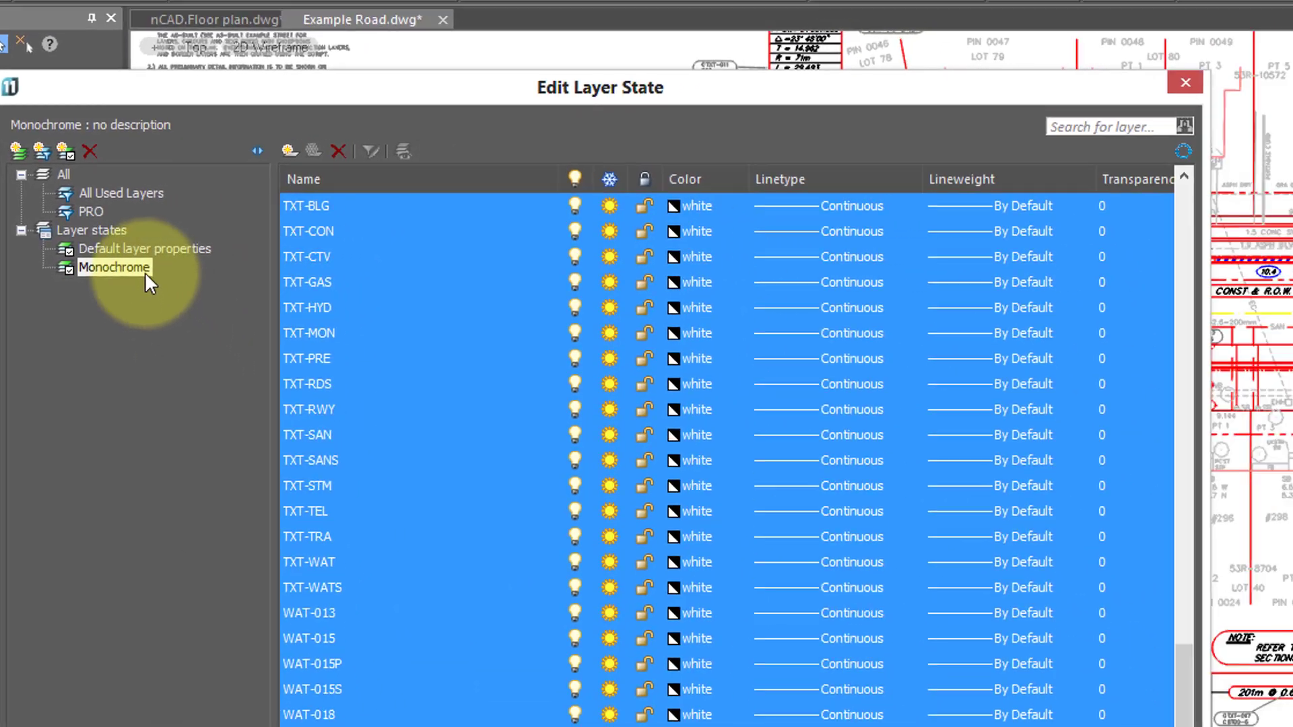
Restore the Monochrome layer state and inspect the all-white drawing.
{"action": "right_click", "coordinate": [224, 282]}
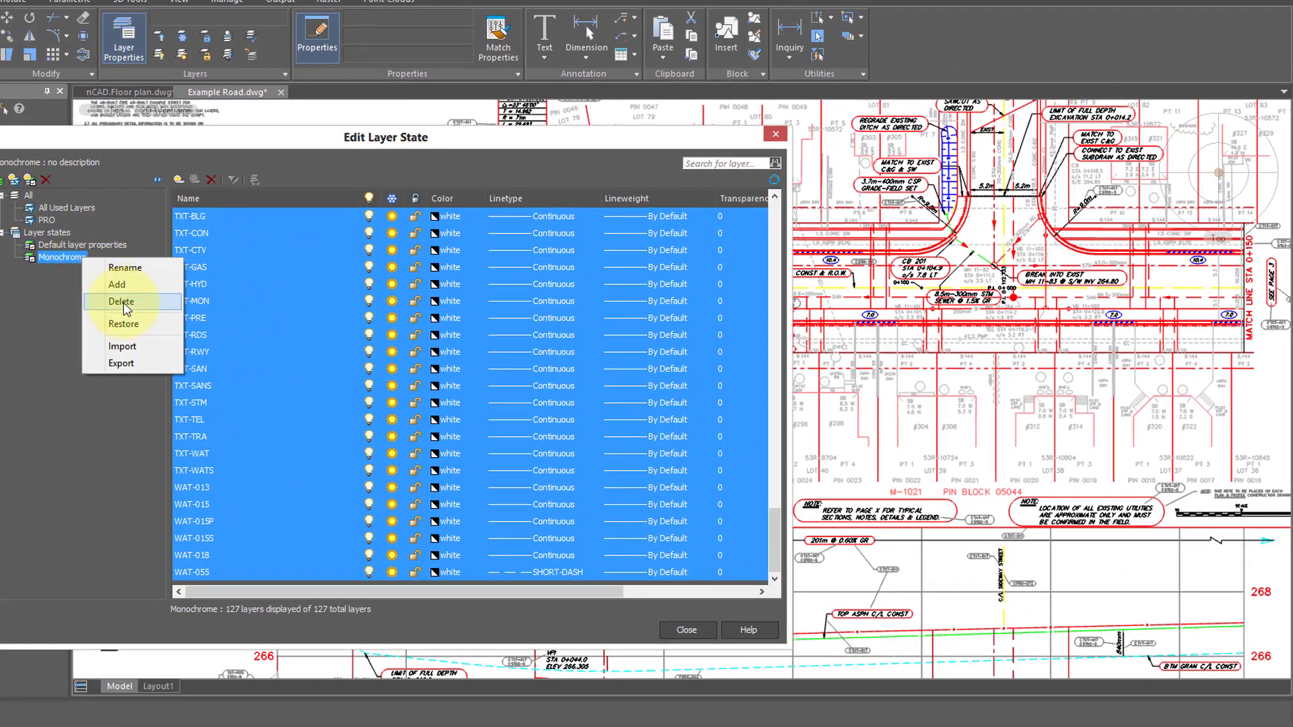
{"action": "left_click", "coordinate": [138, 332]}
{"action": "left_click", "coordinate": [950, 345]}
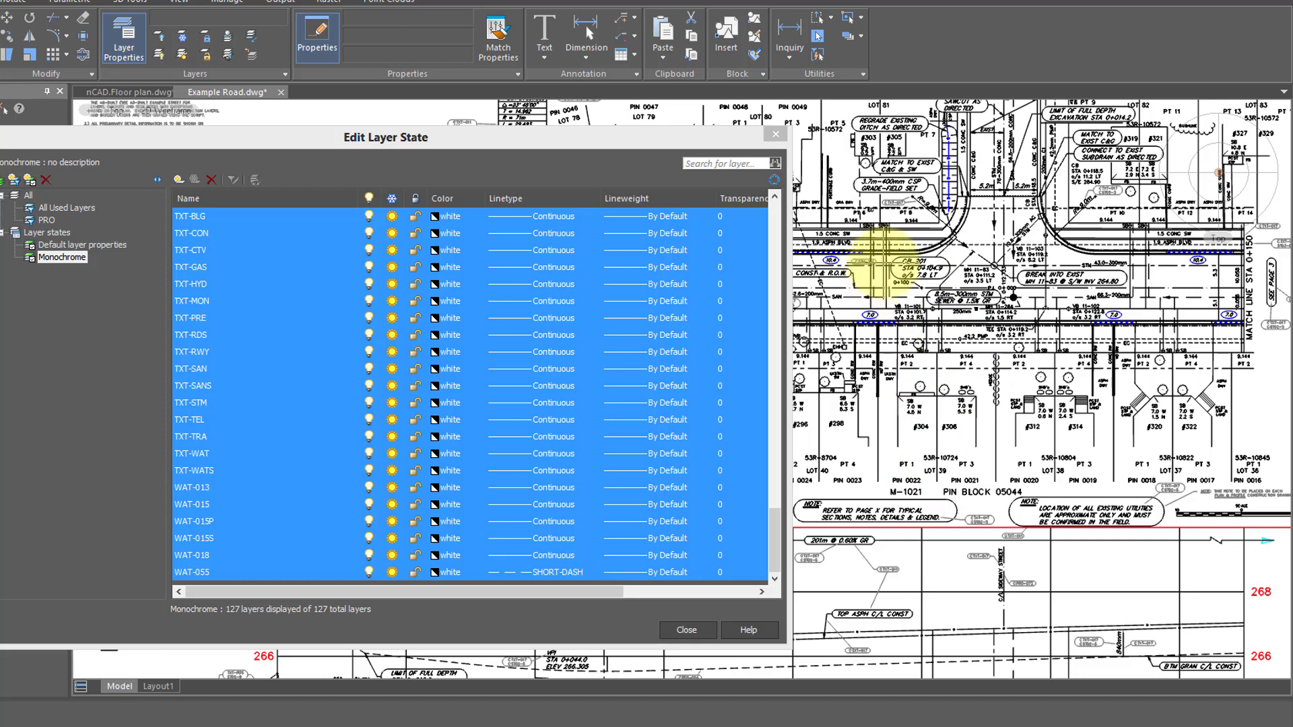
Restore the Default layer properties state to bring back original layer colours.
{"action": "left_click", "coordinate": [124, 244]}
{"action": "right_click", "coordinate": [125, 243]}
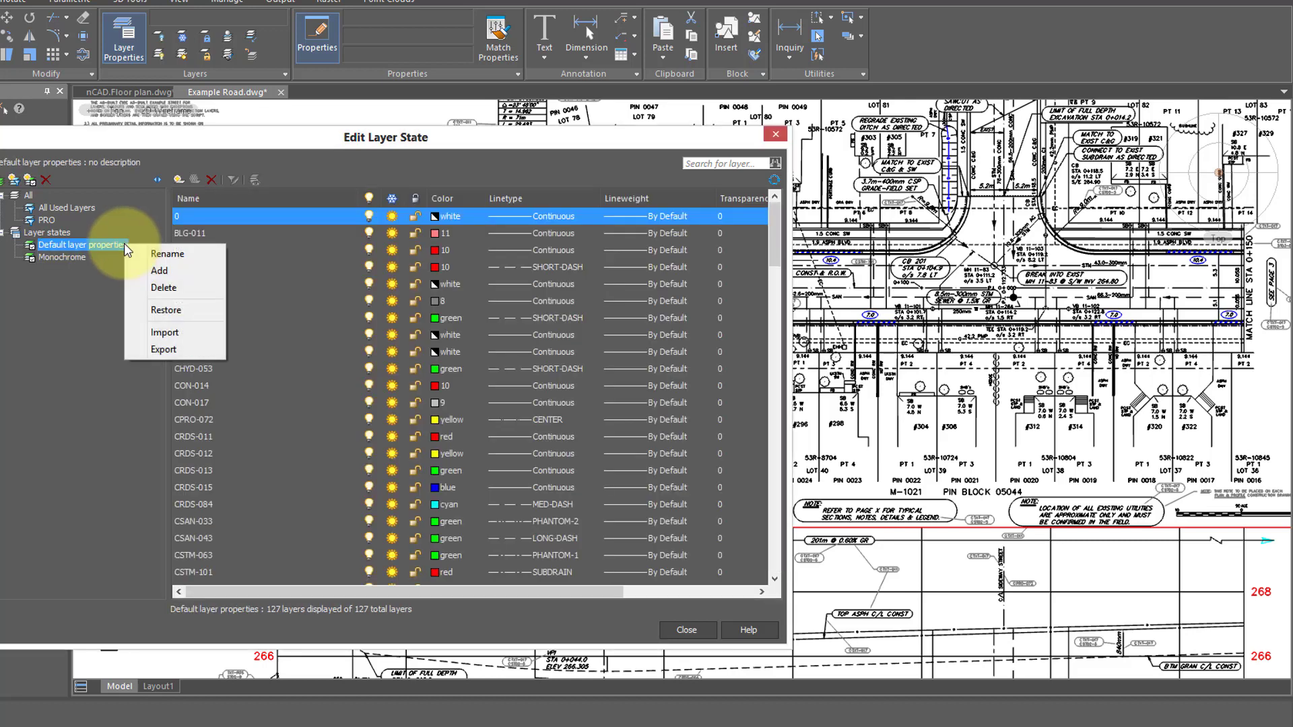
{"action": "left_click", "coordinate": [166, 304]}
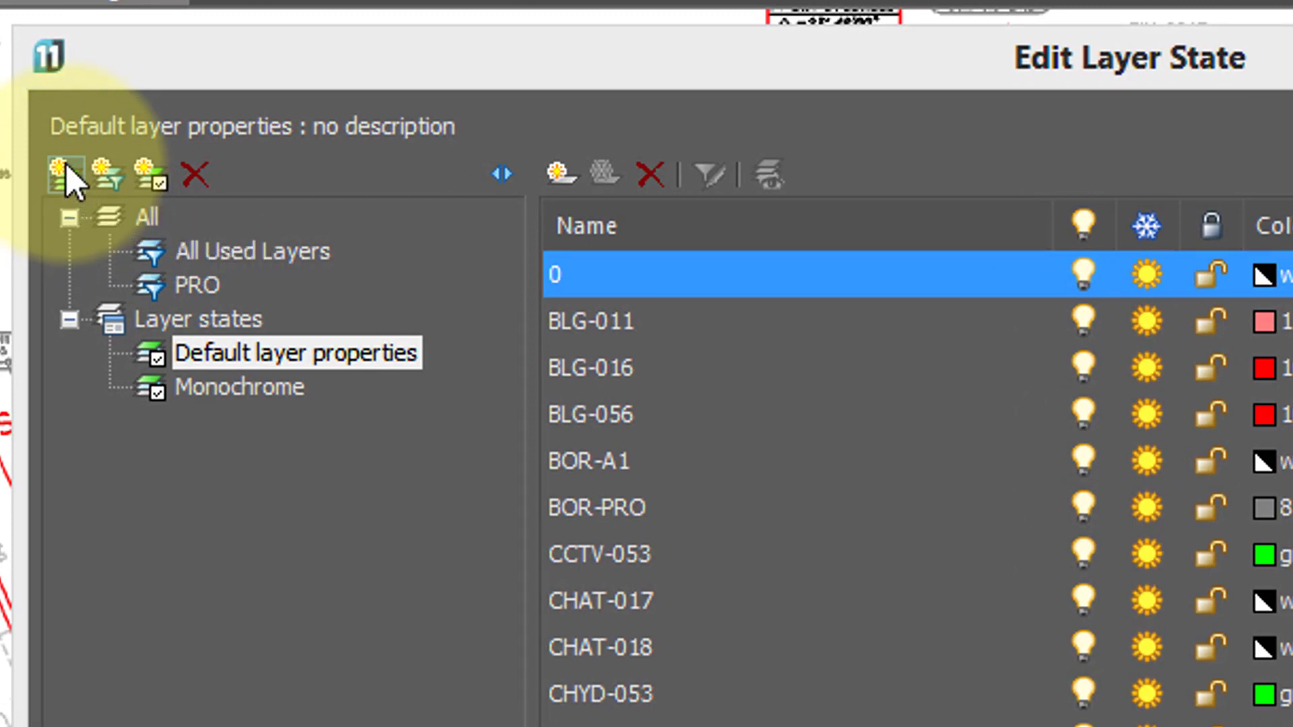
Add a new layer group under All and name it TXT.
{"action": "left_click", "coordinate": [66, 163]}
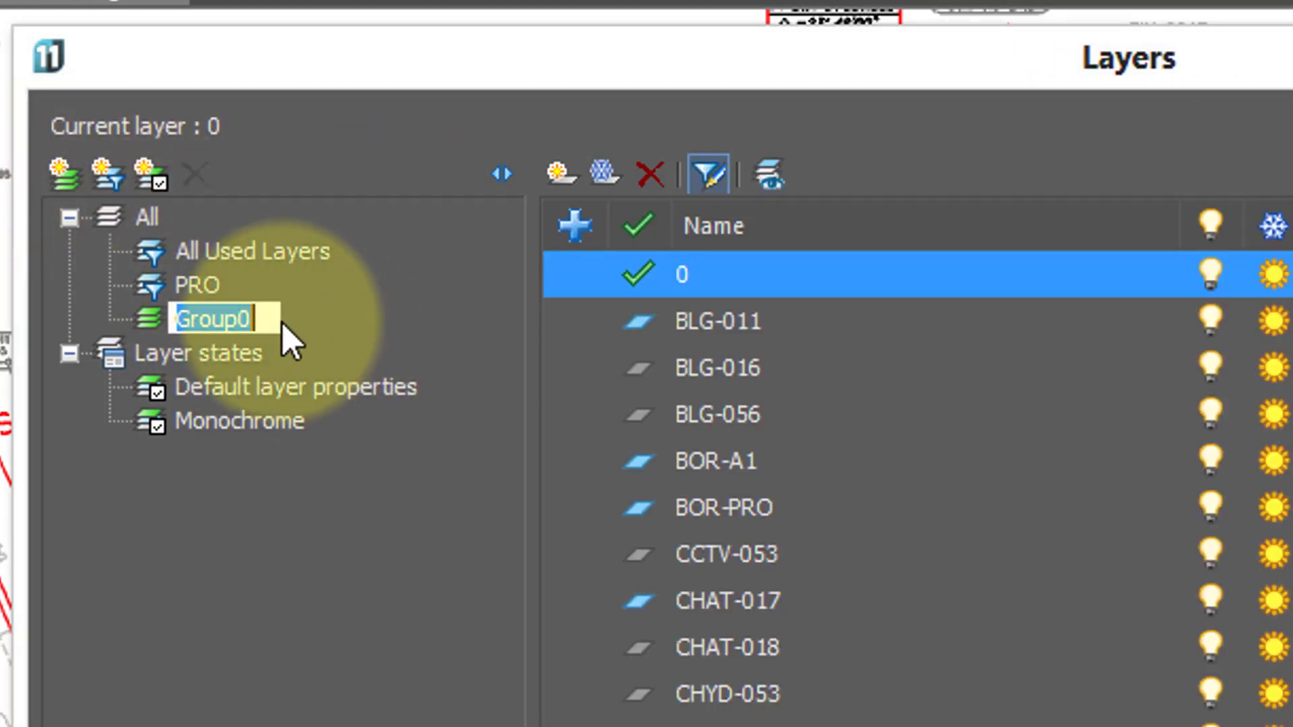
{"action": "key", "text": "BackSpace"}
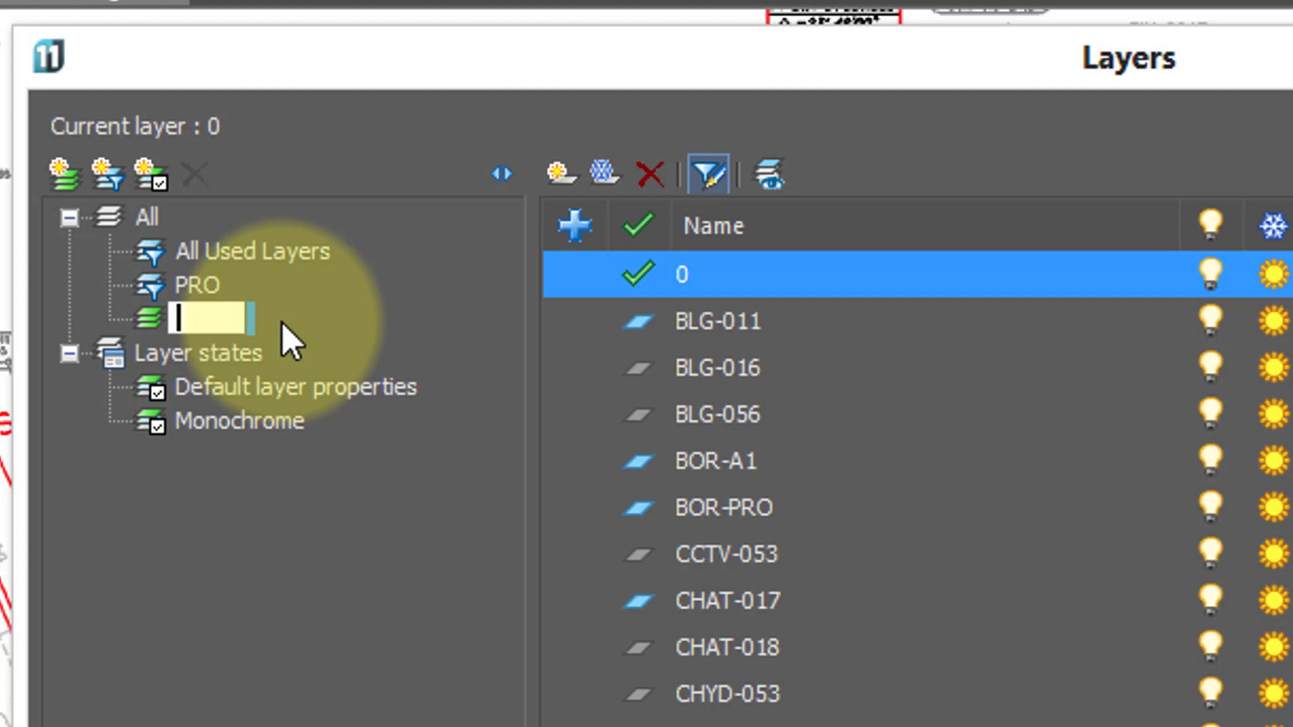
{"action": "type", "text": "TXT"}
{"action": "key", "text": "Return"}
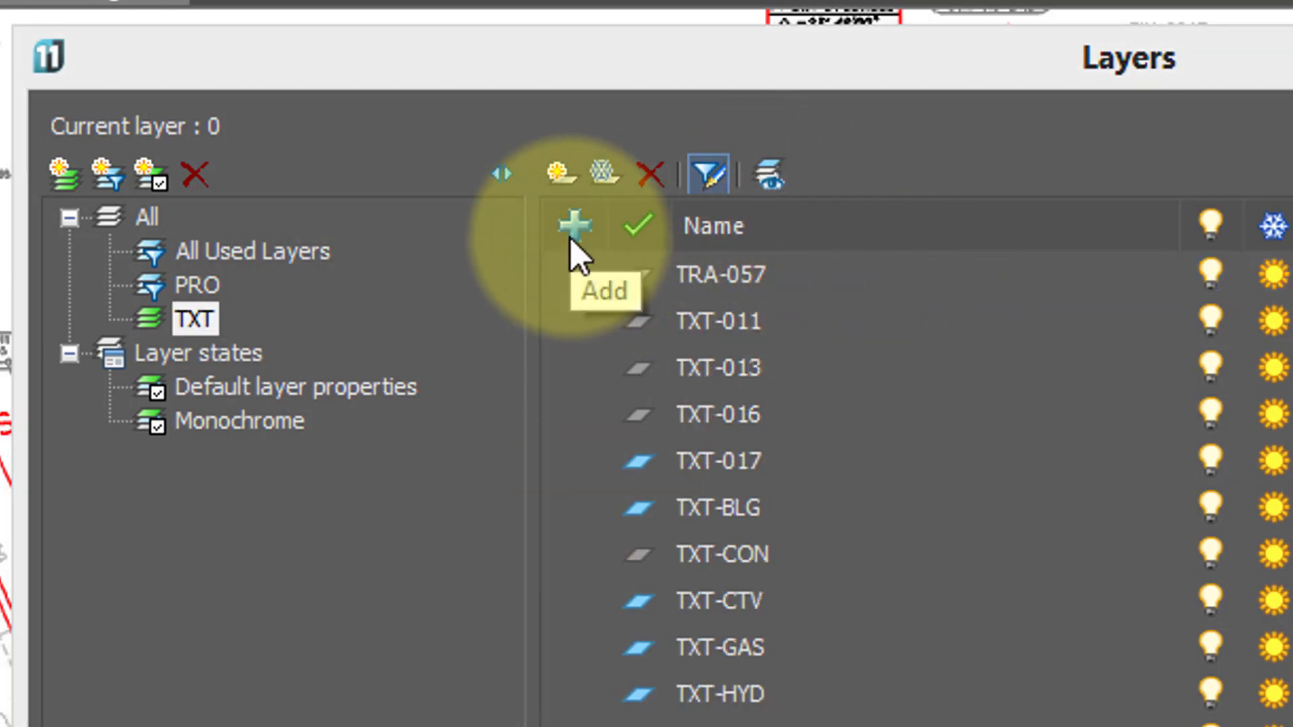
Add layers TXT-017, TXT-BLG, TXT-CTV, TXT-GAS and TXT-HYD to the TXT group.
{"action": "left_click", "coordinate": [578, 462]}
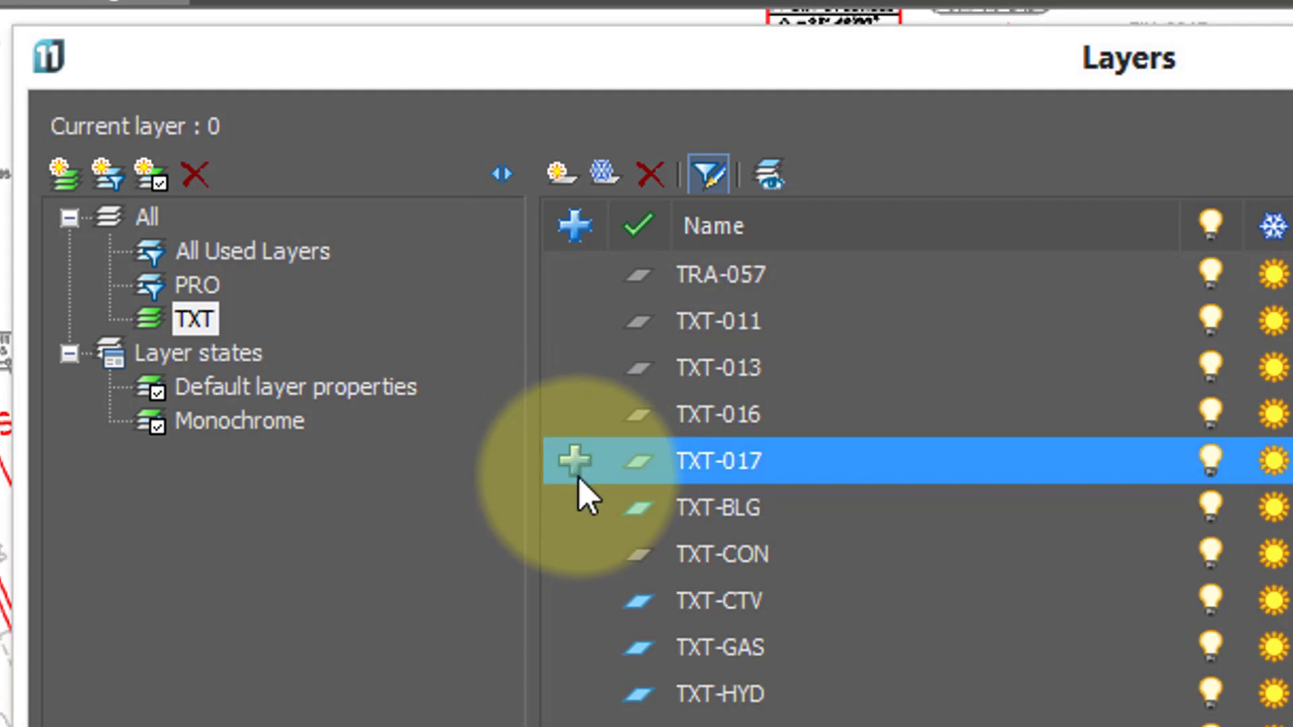
{"action": "left_click", "coordinate": [578, 506]}
{"action": "left_click", "coordinate": [581, 605]}
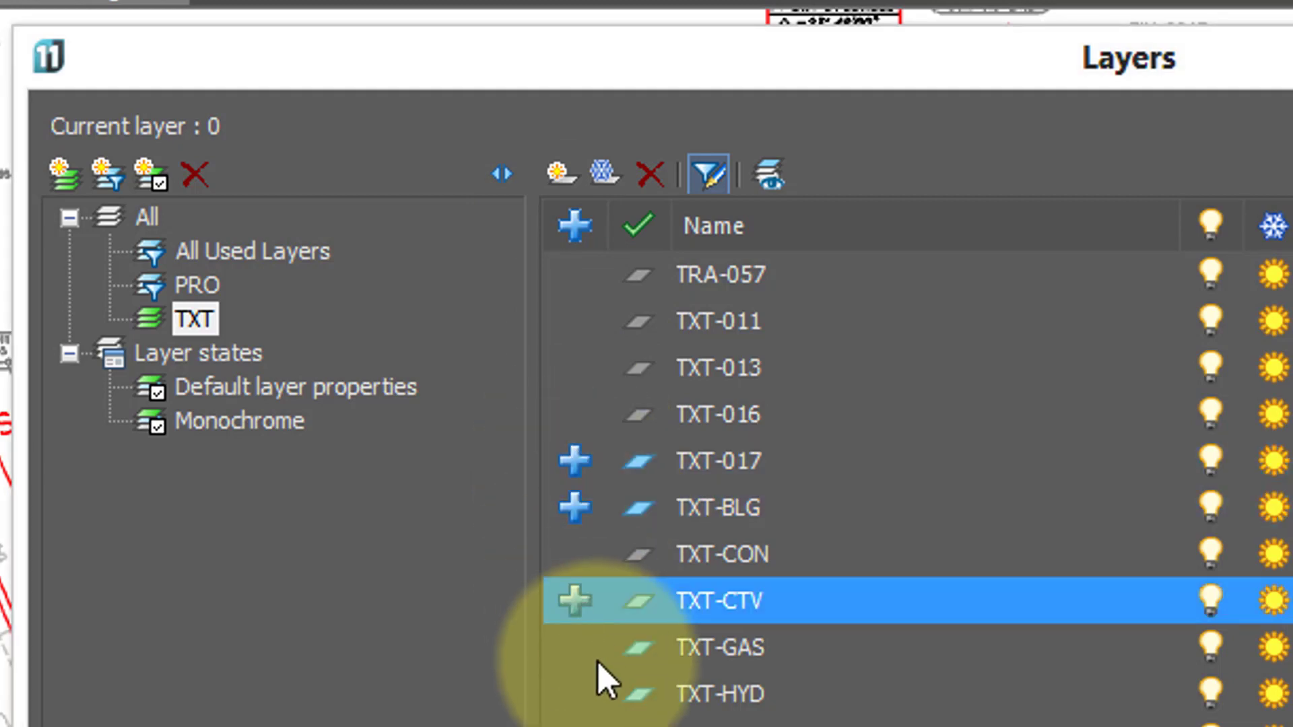
{"action": "left_click", "coordinate": [586, 659]}
{"action": "left_click", "coordinate": [585, 683]}
{"action": "scroll", "coordinate": [995, 684], "scroll_direction": "down", "scroll_amount": 3}
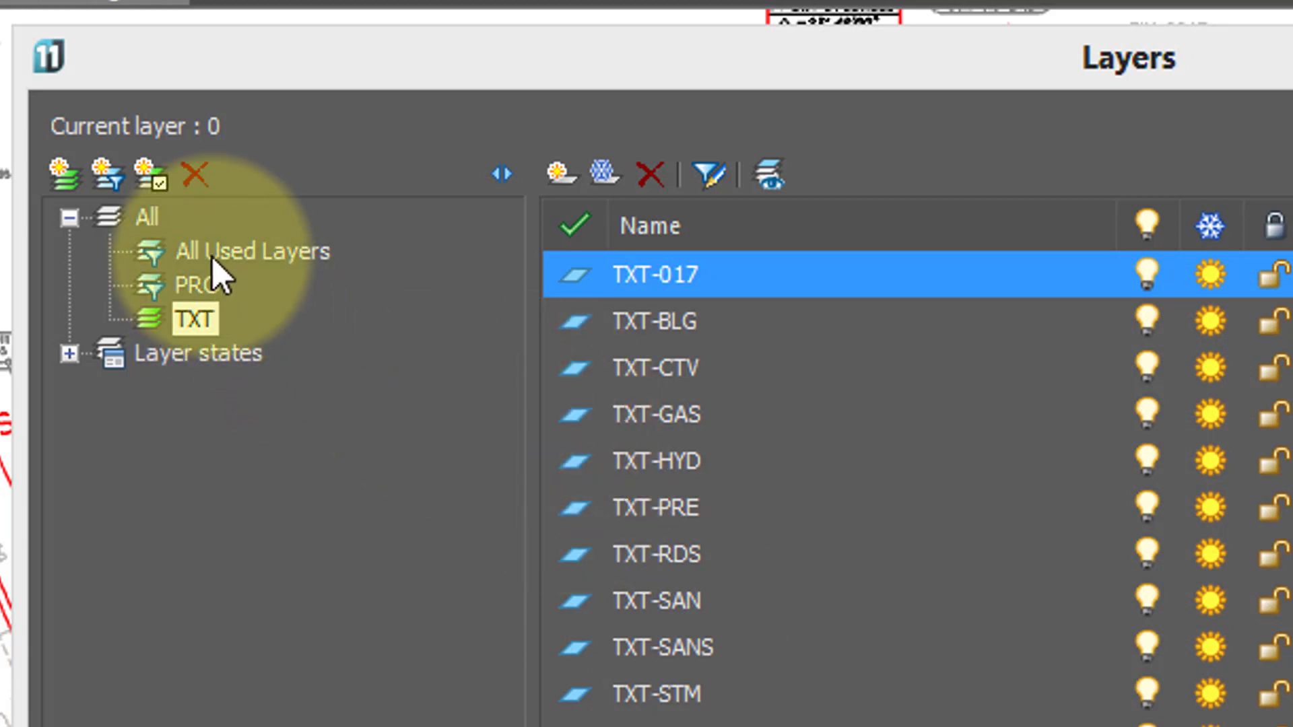
Set the TXT group's Visibility to Off so all its text layers are hidden.
{"action": "left_click", "coordinate": [214, 252]}
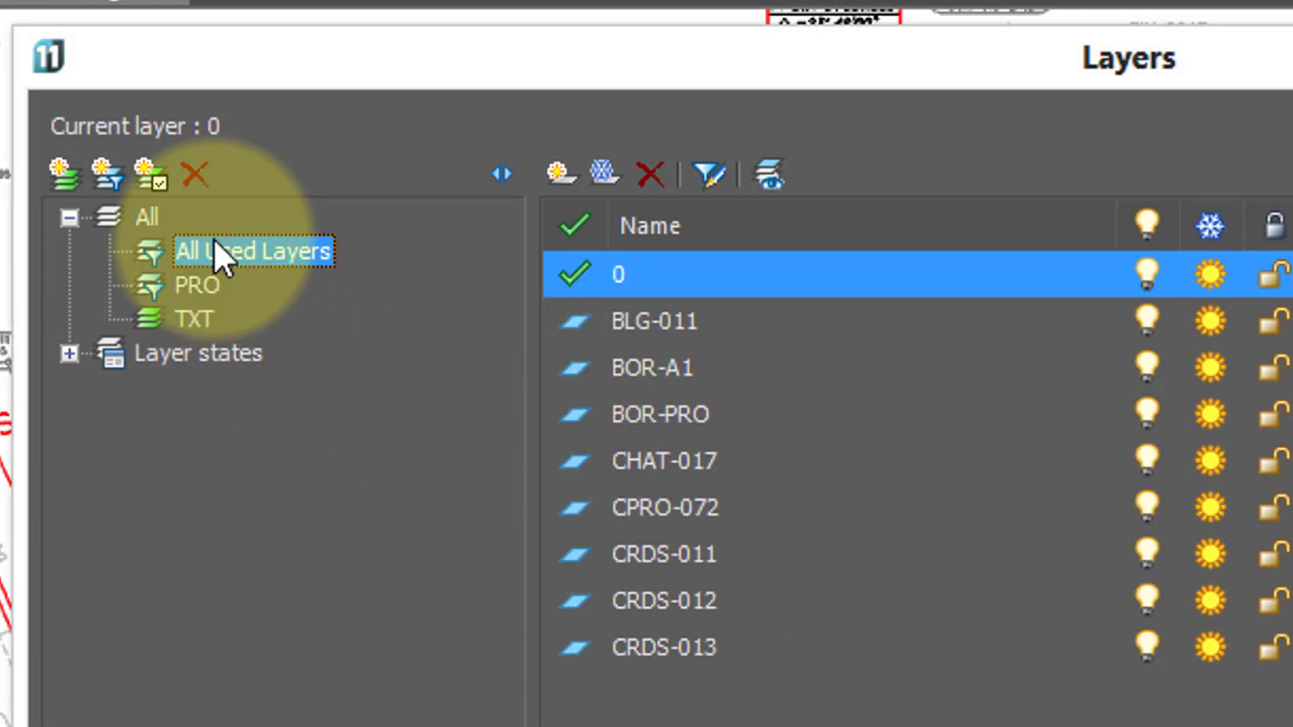
{"action": "left_click", "coordinate": [198, 318]}
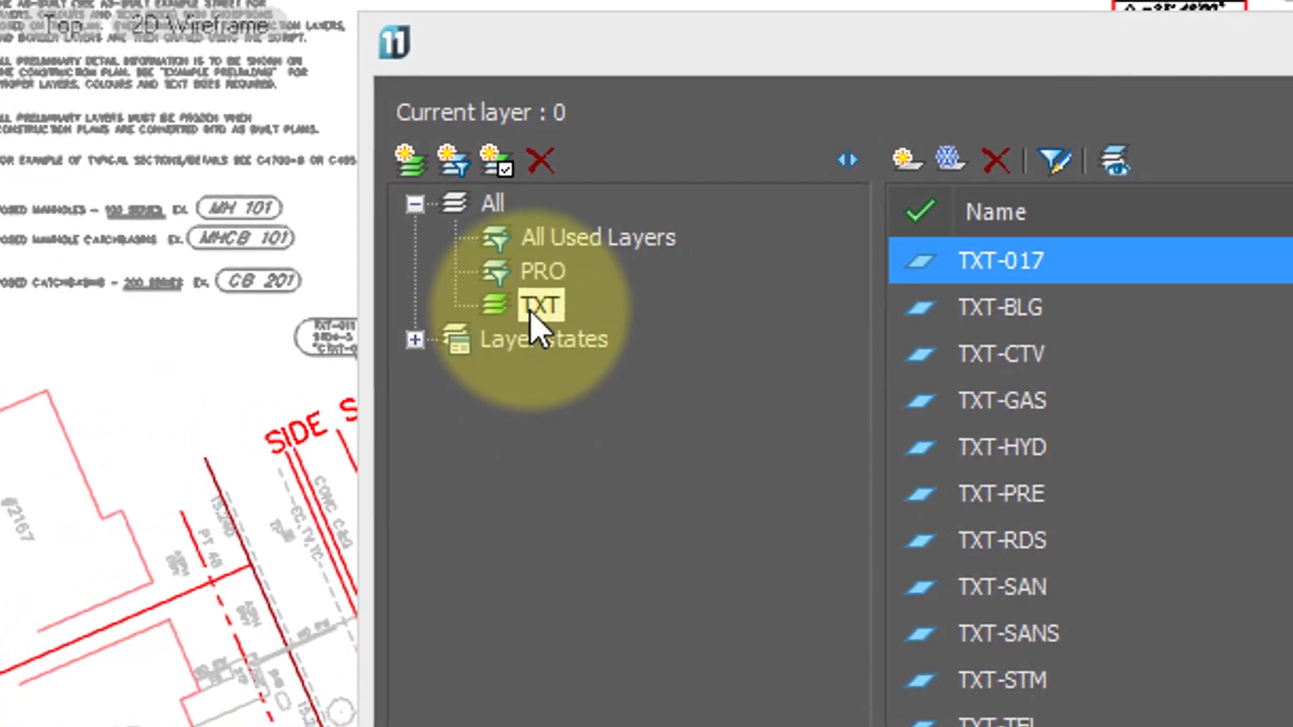
{"action": "right_click", "coordinate": [532, 313]}
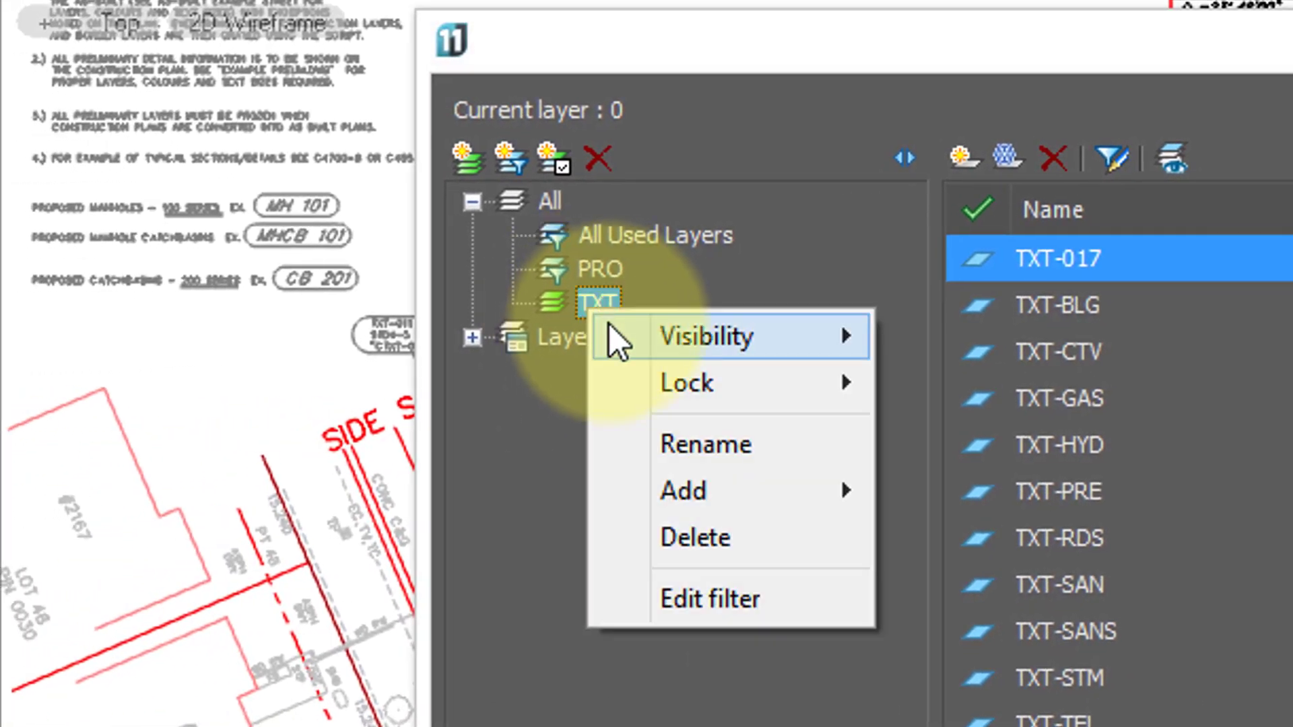
{"action": "mouse_move", "coordinate": [609, 325]}
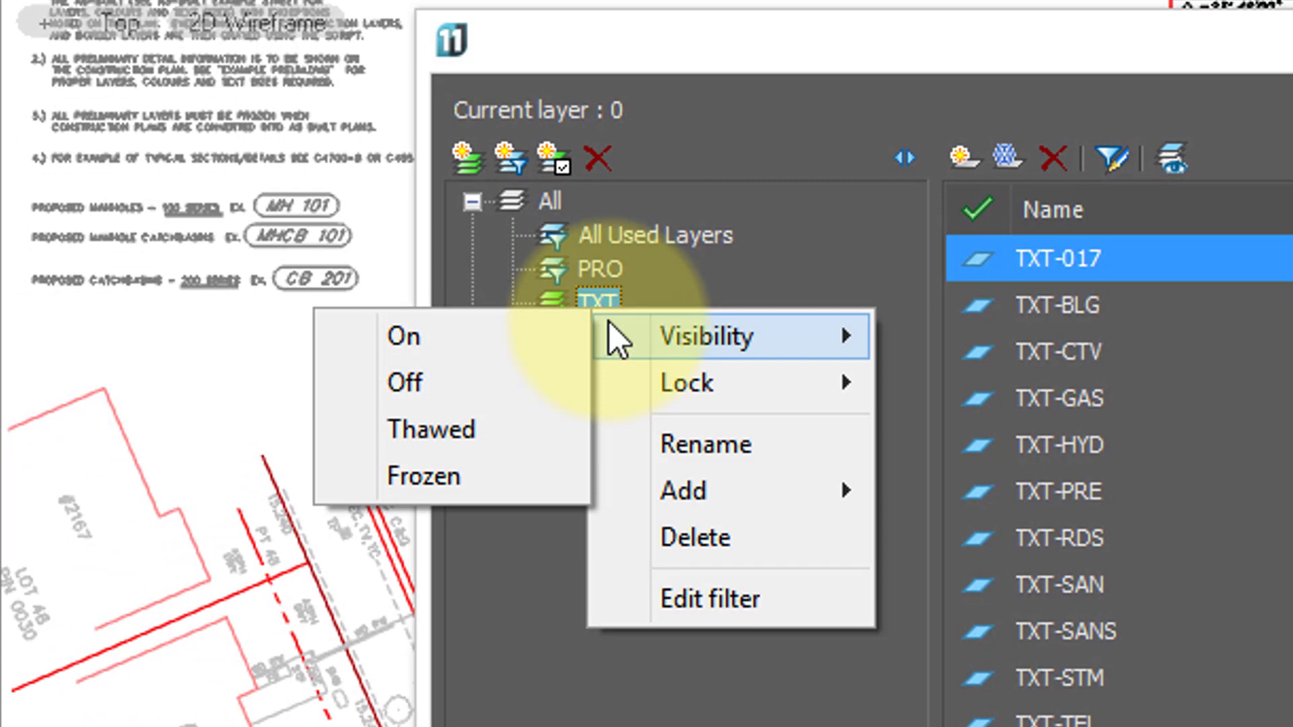
{"action": "left_click", "coordinate": [499, 377]}
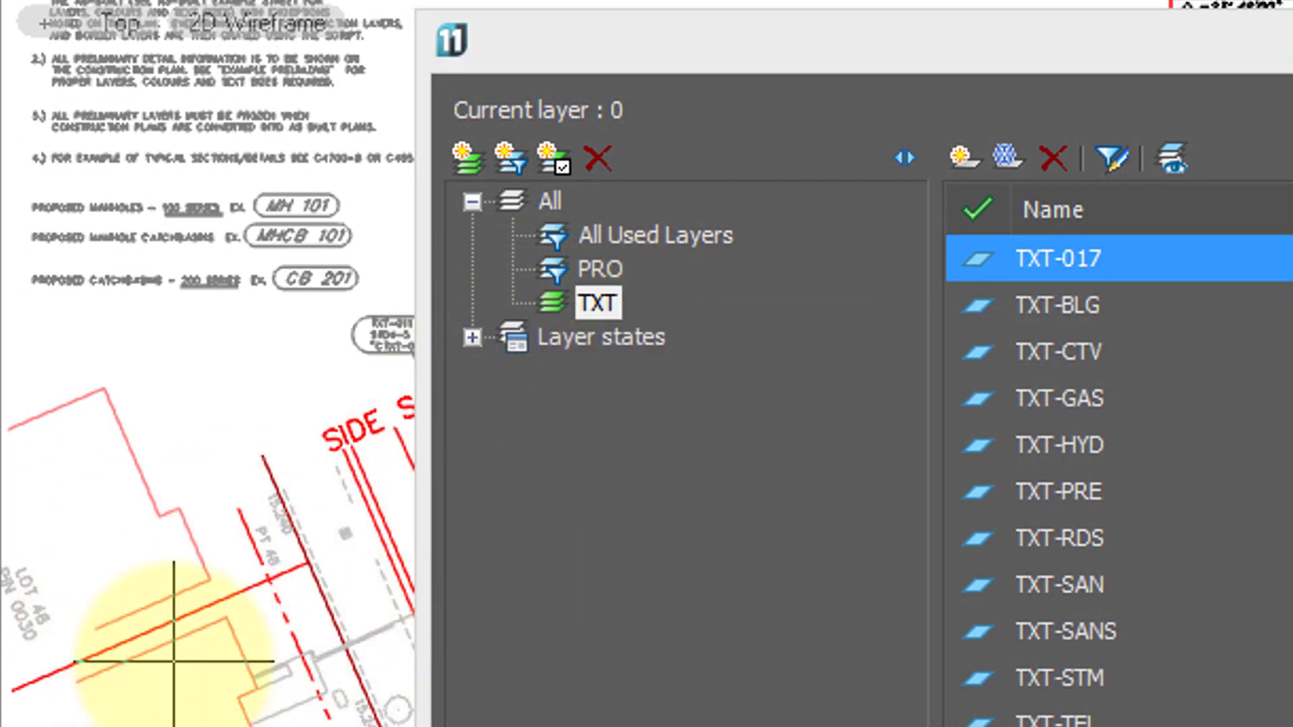